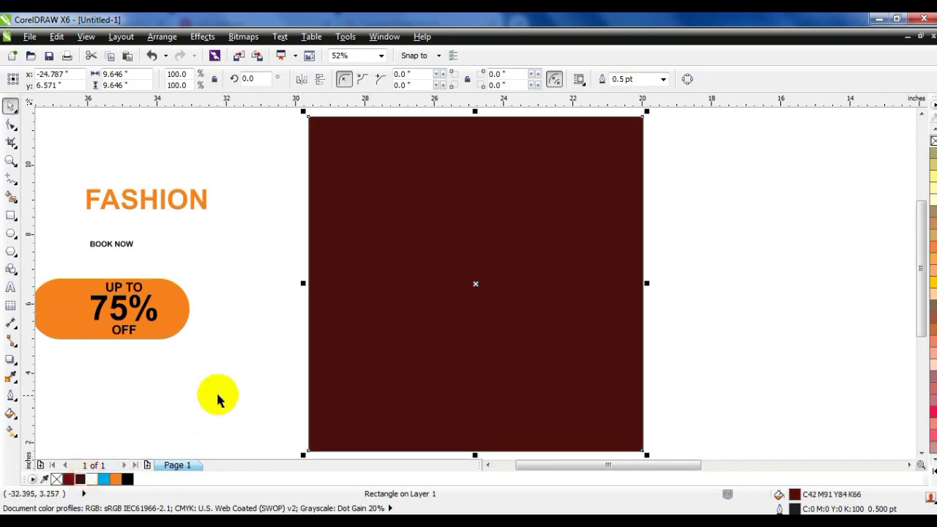
# - Draw a rectangle about 10.1 inches high over the dark square's left part, overlapping its edges, and convert it to curves
pyautogui.scroll(-2, 309, 330)
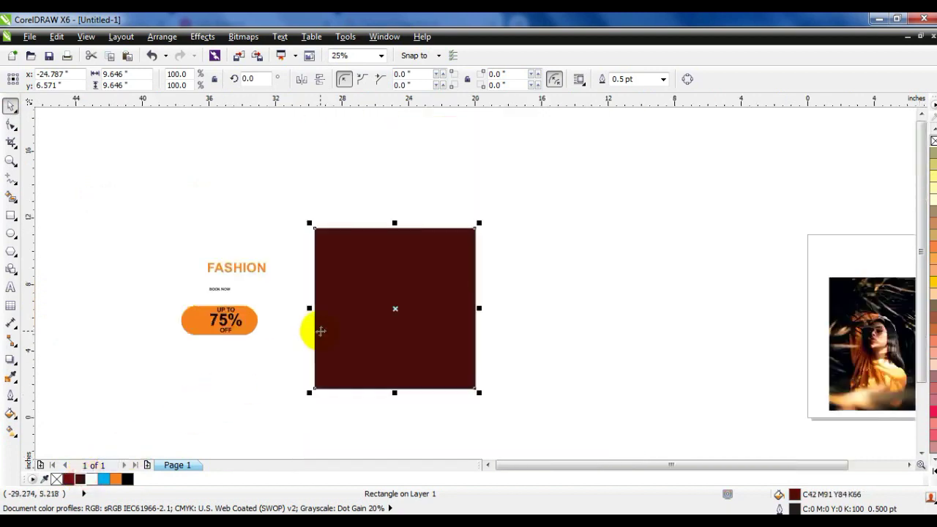
pyautogui.click(293, 260)
pyautogui.click(9, 216)
pyautogui.moveTo(305, 227); pyautogui.dragTo(401, 393)
pyautogui.click(11, 125)
pyautogui.hotkey('ctrl', 'q')
# - Turn the rectangle's segments into curves and bend its right edge into a smooth S-shaped wave
pyautogui.moveTo(288, 205); pyautogui.dragTo(439, 402)
pyautogui.hotkey('shift', 'F2')
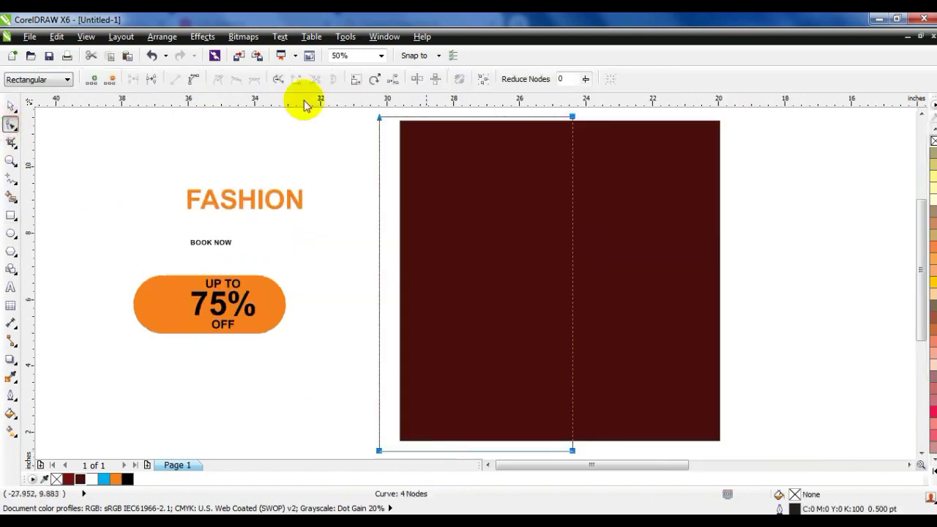
pyautogui.click(607, 111)
pyautogui.click(572, 216)
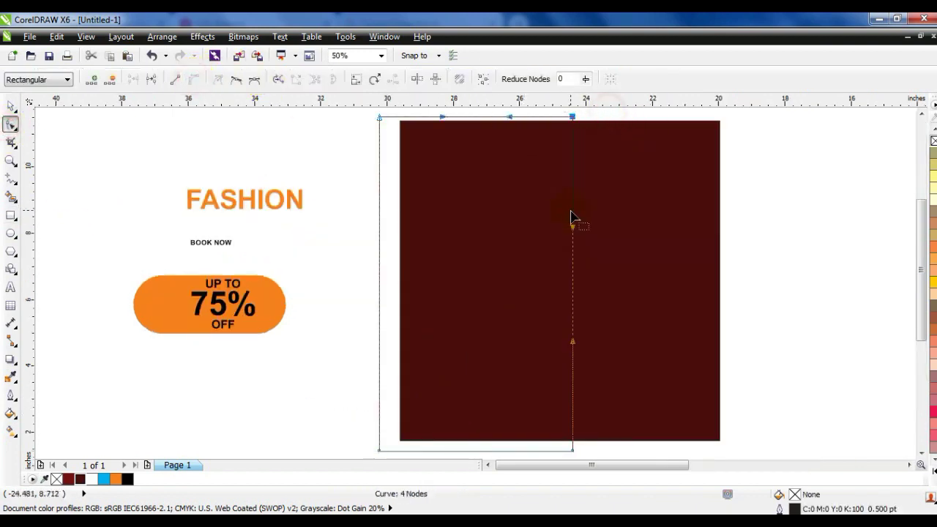
pyautogui.moveTo(572, 228); pyautogui.dragTo(482, 214)
pyautogui.moveTo(574, 342); pyautogui.dragTo(637, 332)
pyautogui.moveTo(482, 214); pyautogui.dragTo(447, 262)
pyautogui.moveTo(634, 331); pyautogui.dragTo(663, 330)
pyautogui.moveTo(448, 265); pyautogui.dragTo(442, 268)
# - Fill the wavy shape with the lighter dark red (C31 M100 Y100 K44) and remove its outline
pyautogui.click(11, 106)
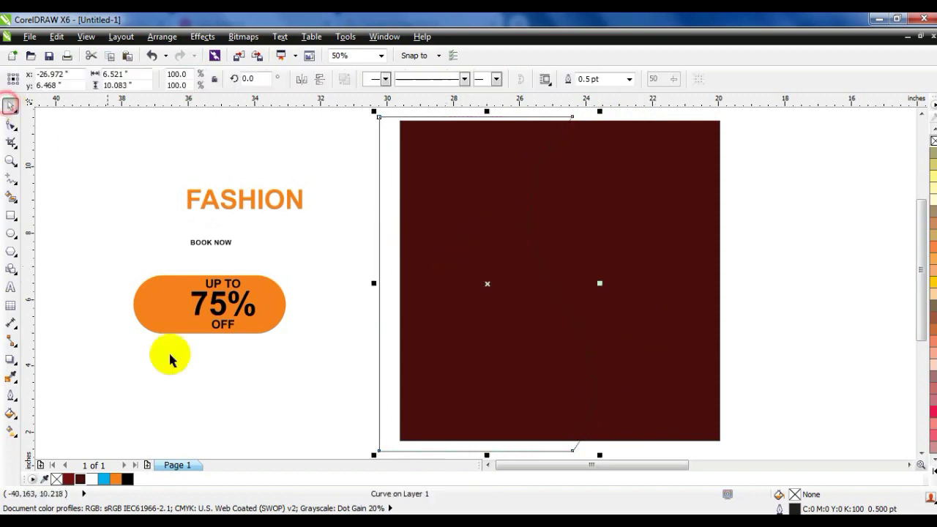
pyautogui.click(68, 478)
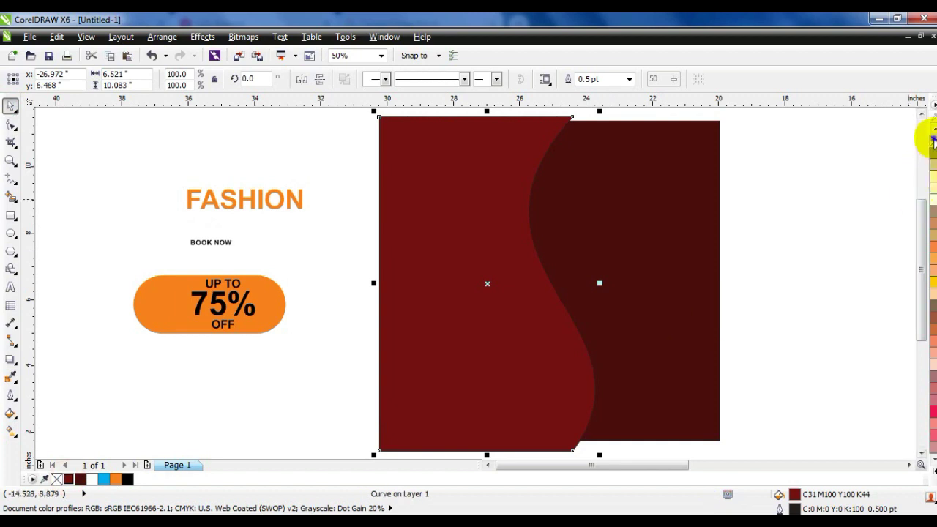
pyautogui.rightClick(933, 140)
pyautogui.click(818, 201)
# - Add a drop shadow to the wavy shape and set the shadow colour to black
pyautogui.click(492, 263)
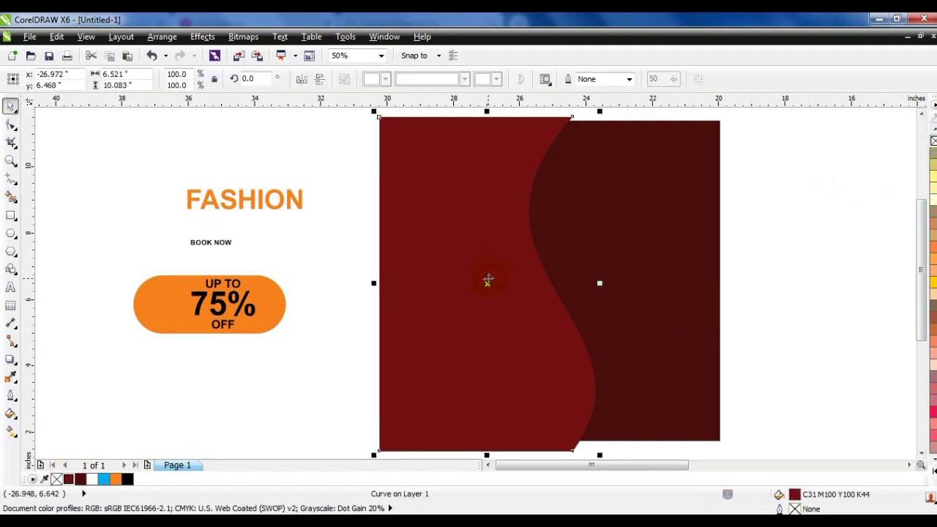
pyautogui.click(10, 359)
pyautogui.moveTo(483, 278)
pyautogui.mouseDown()
pyautogui.moveTo(539, 318)
pyautogui.moveTo(533, 333)
pyautogui.mouseUp()
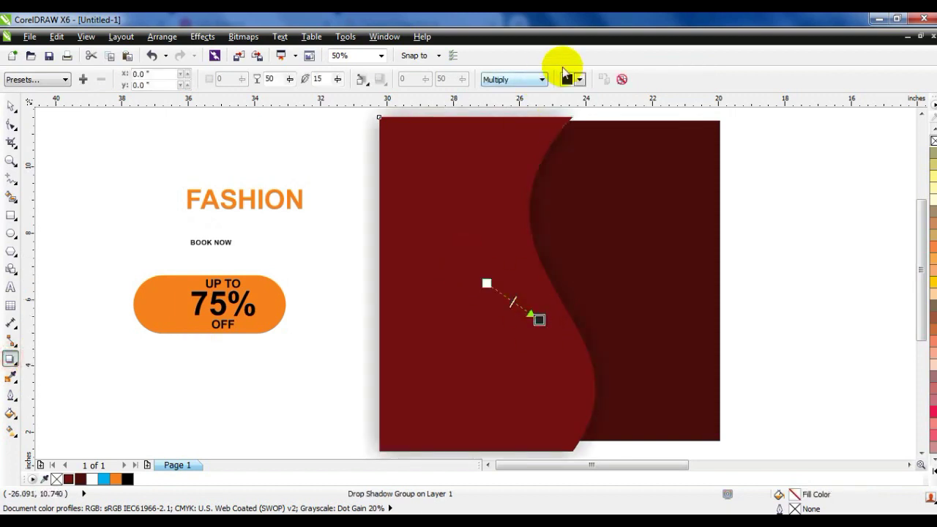
pyautogui.click(579, 79)
pyautogui.scroll(-2, 637, 141)
pyautogui.click(603, 175)
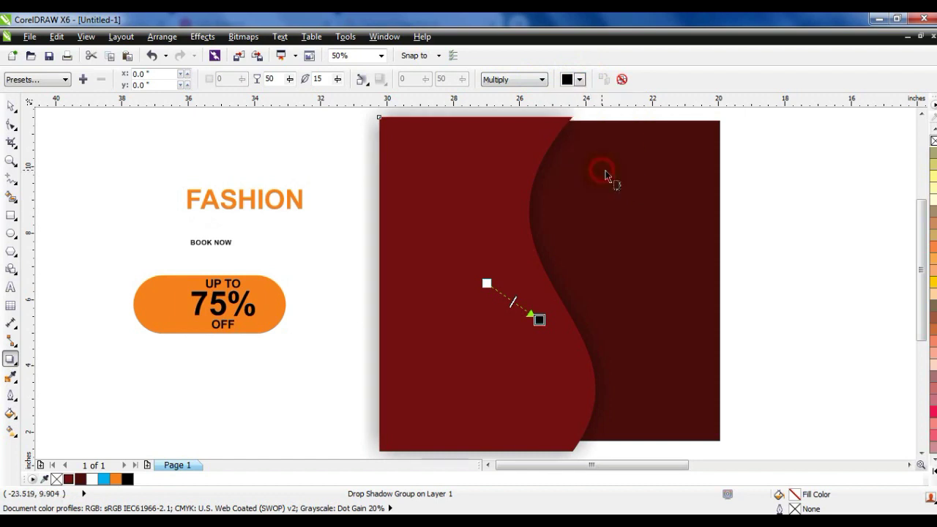
# - Set the shadow's feathering direction to Outside and its feathering to 10, and shift the shadow slightly left
pyautogui.click(362, 79)
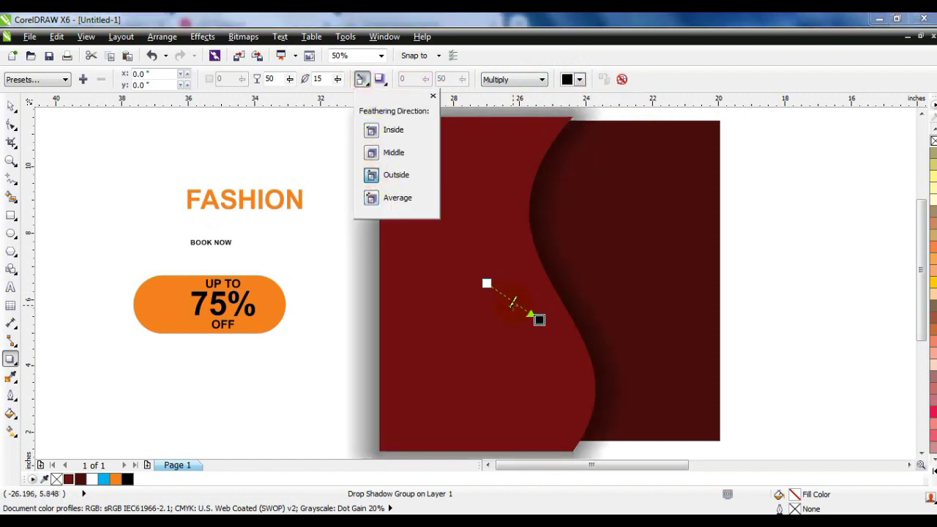
pyautogui.click(512, 302)
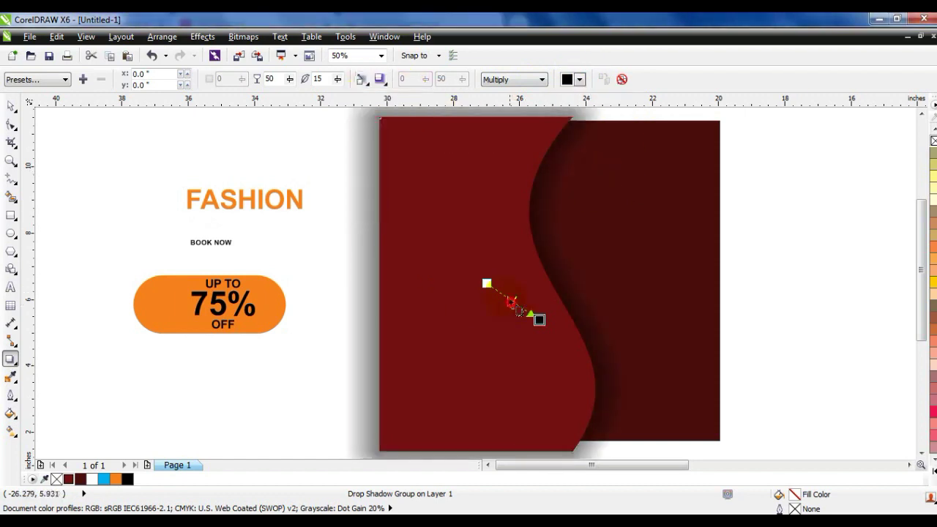
pyautogui.click(321, 79)
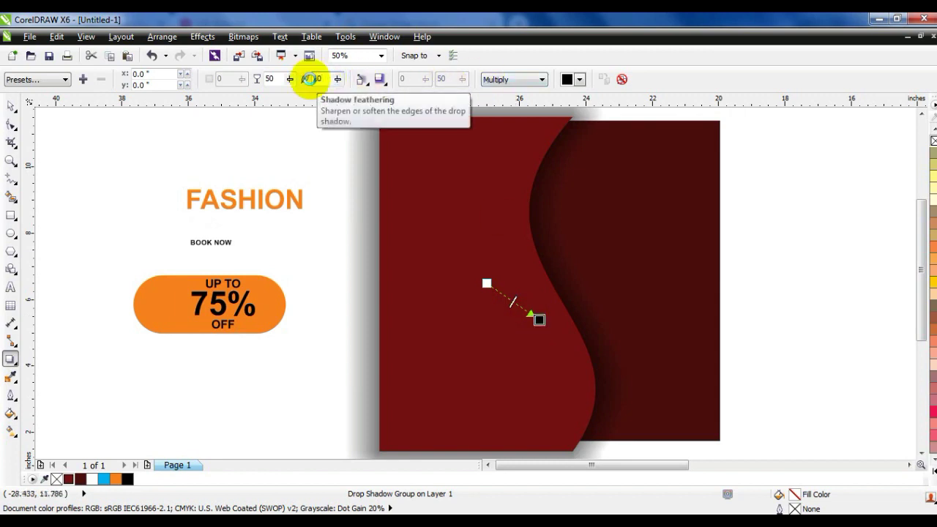
pyautogui.moveTo(539, 319); pyautogui.dragTo(531, 320)
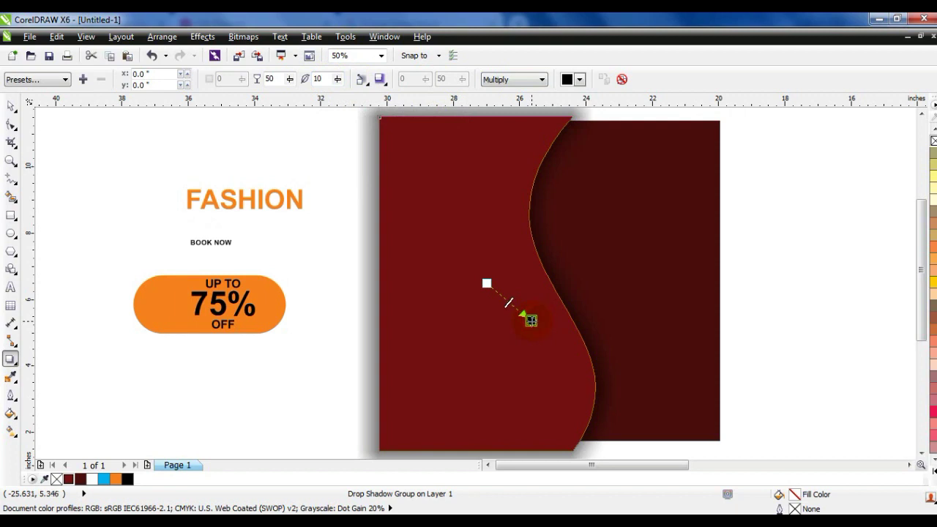
# - Break the drop shadow group apart so the wave and its shadow become separate objects
pyautogui.click(10, 104)
pyautogui.click(162, 37)
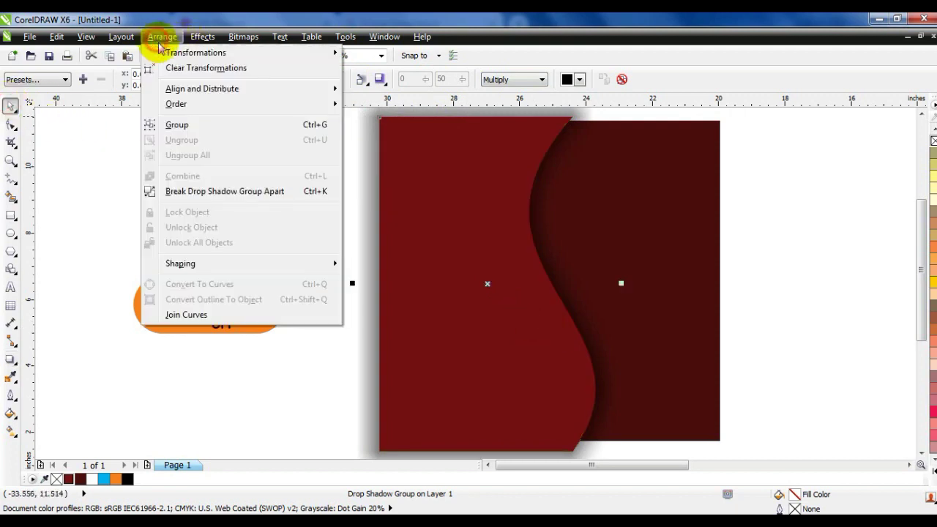
pyautogui.click(189, 191)
pyautogui.click(112, 183)
# - Select the shadow and the wavy shape together and PowerClip them inside the dark square
pyautogui.click(556, 187)
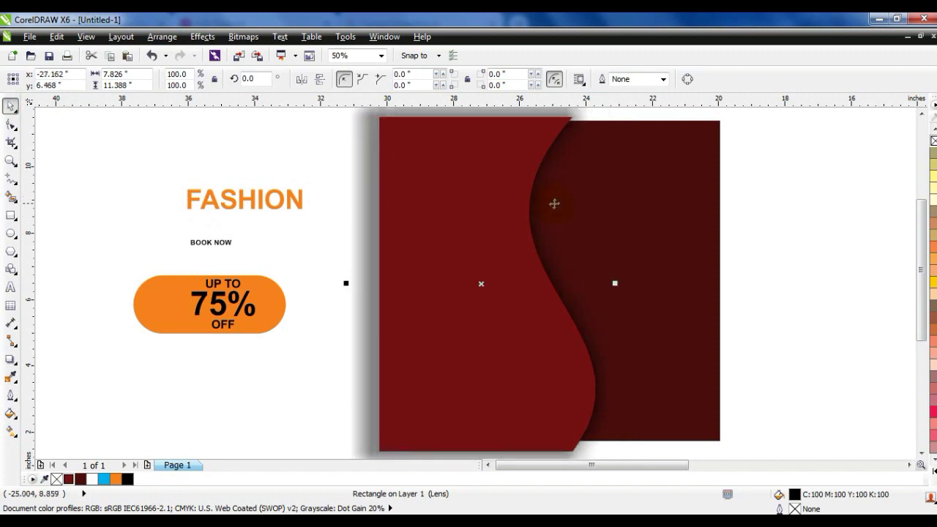
pyautogui.keyDown('shift'); pyautogui.click(507, 269); pyautogui.keyUp('shift')
pyautogui.rightClick(508, 268)
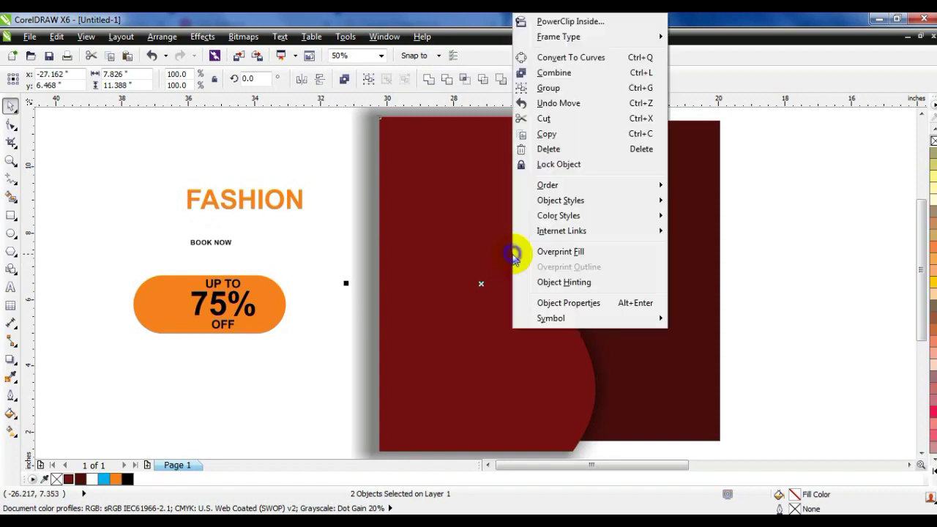
pyautogui.click(541, 21)
pyautogui.click(638, 142)
pyautogui.click(774, 196)
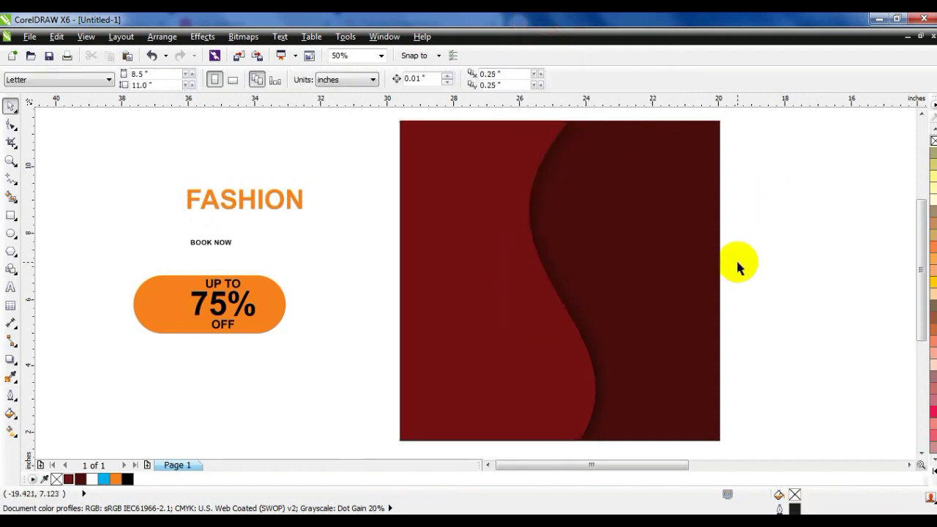
# - Move the photo of the woman from the page to the empty area just right of the square
pyautogui.press('F4')
pyautogui.moveTo(820, 311); pyautogui.dragTo(373, 275)
pyautogui.click(476, 323)
pyautogui.click(424, 289)
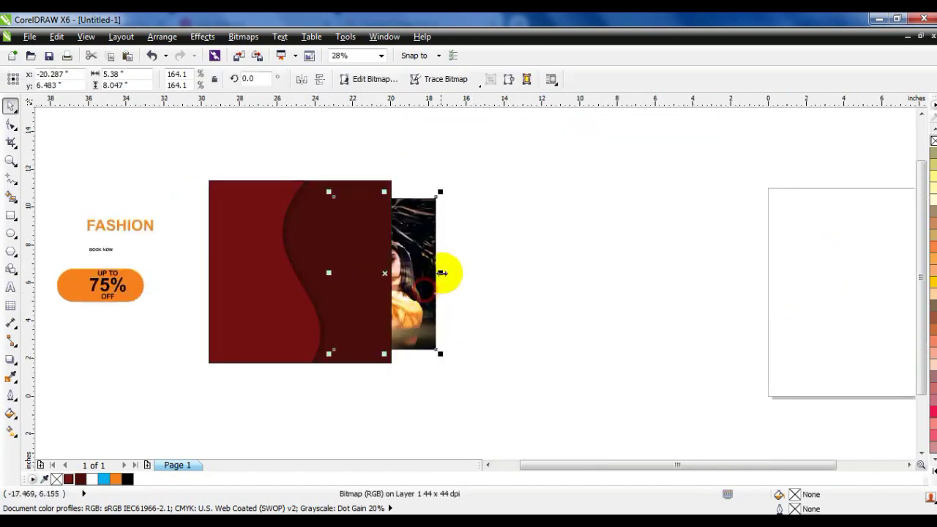
pyautogui.moveTo(444, 293); pyautogui.dragTo(510, 295)
pyautogui.click(519, 295)
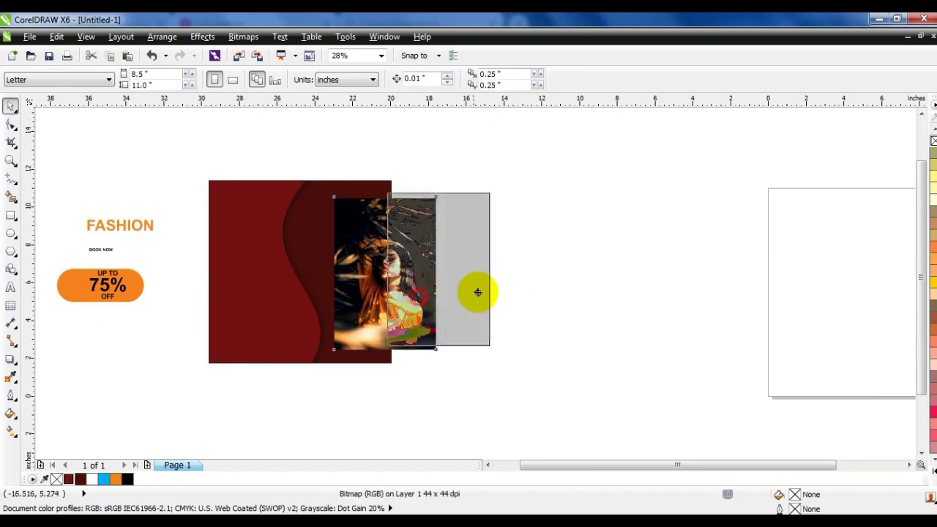
pyautogui.click(497, 305)
# - Open the square's PowerClip contents for editing
pyautogui.moveTo(575, 391); pyautogui.dragTo(158, 169)
pyautogui.hotkey('shift', 'F2')
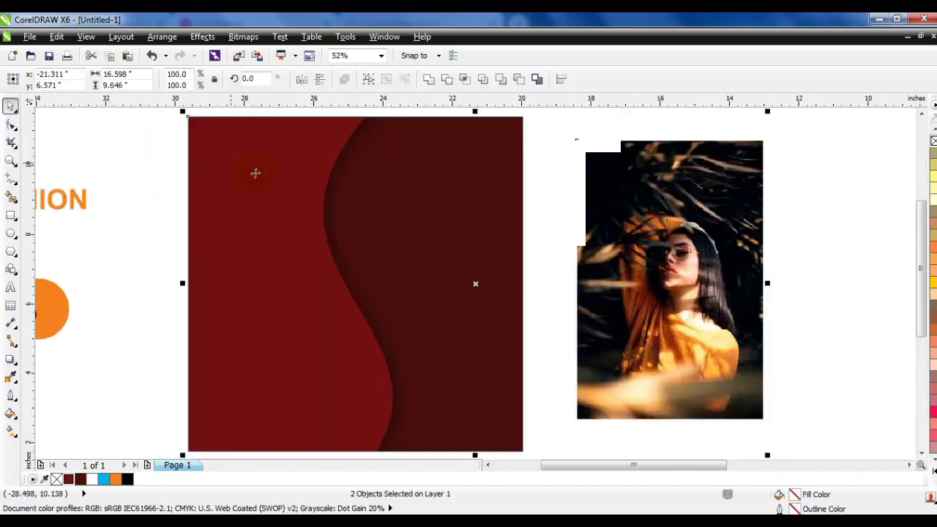
pyautogui.click(284, 168)
pyautogui.rightClick(284, 168)
pyautogui.click(313, 76)
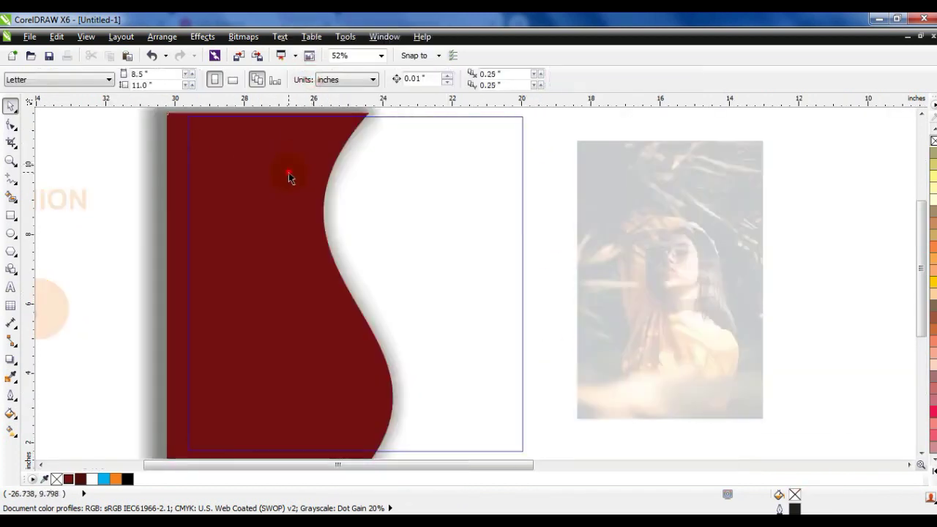
# - Make a copy of the wave and its shadow skewed to the right behind the original, and finish editing the PowerClip
pyautogui.keyDown('shift'); pyautogui.click(346, 162); pyautogui.keyUp('shift')
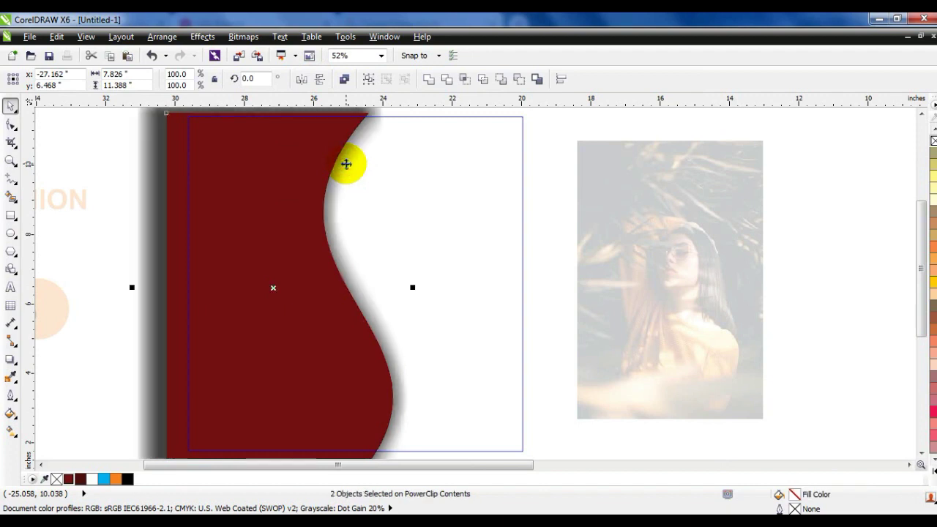
pyautogui.click(920, 113)
pyautogui.click(283, 157)
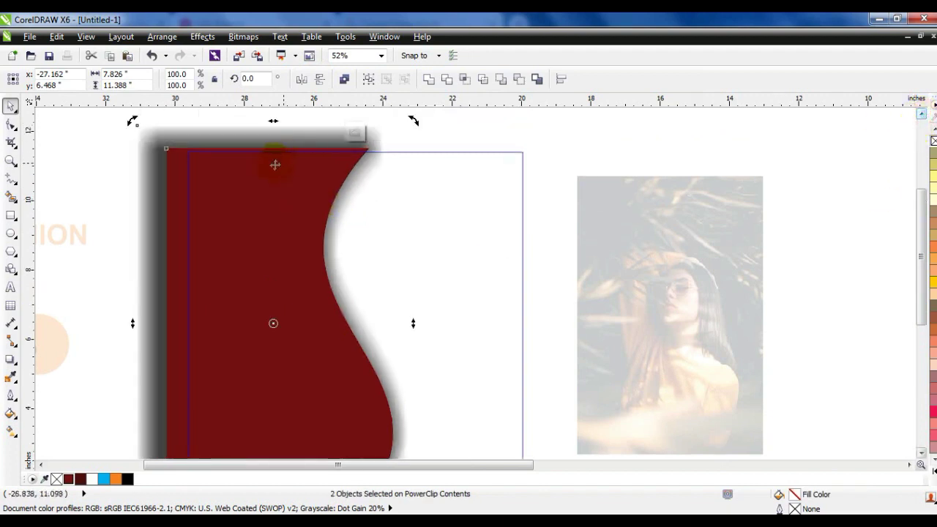
pyautogui.moveTo(277, 123); pyautogui.dragTo(360, 131)
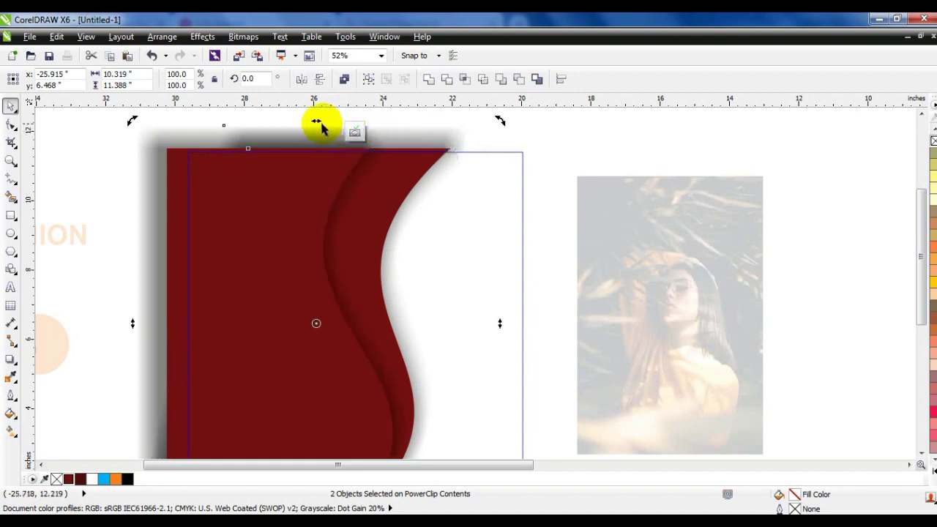
pyautogui.moveTo(316, 122); pyautogui.dragTo(317, 122)
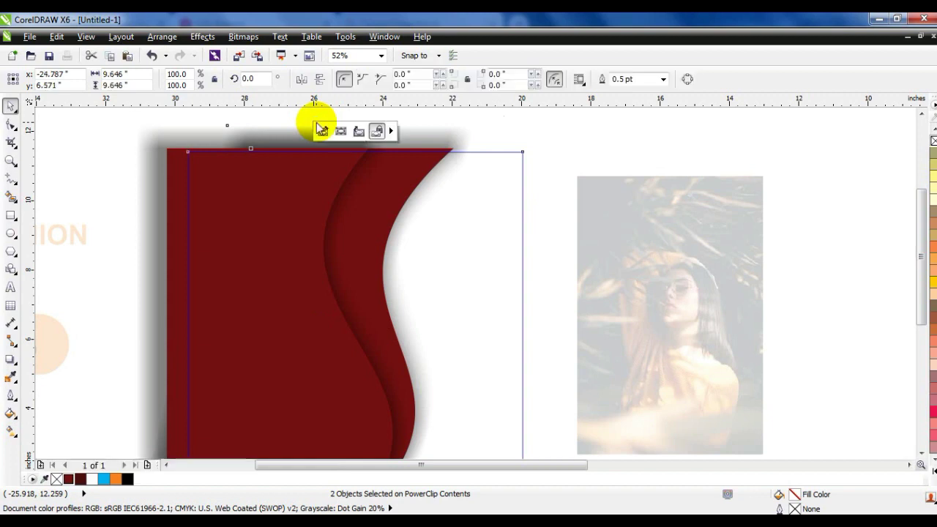
pyautogui.click(323, 131)
pyautogui.click(617, 149)
pyautogui.click(486, 196)
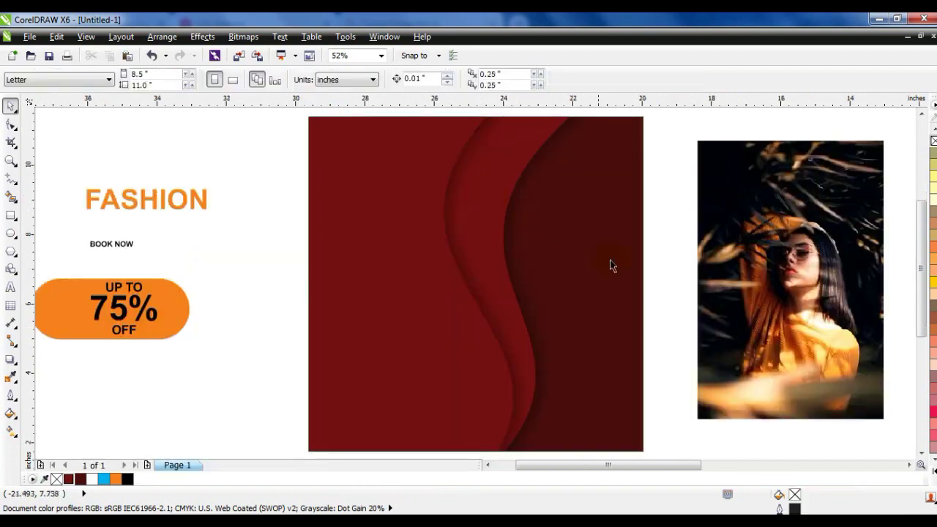
# - Move the photo over the square's right side and PowerClip it inside the square
pyautogui.moveTo(778, 295); pyautogui.dragTo(607, 300)
pyautogui.rightClick(580, 198)
pyautogui.click(607, 21)
pyautogui.click(378, 138)
# - Edit the PowerClip contents and scale the photo to about 209%, positioned to fill the square's right side
pyautogui.rightClick(381, 139)
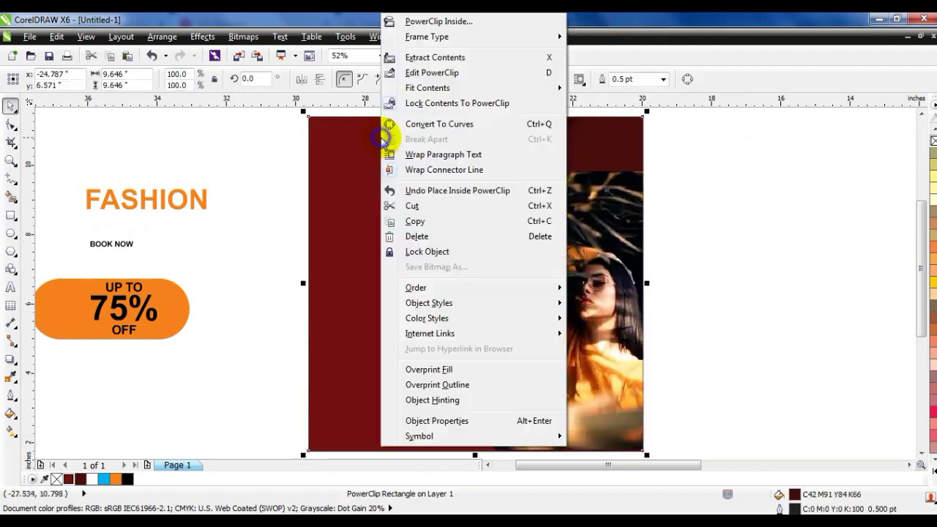
pyautogui.click(416, 72)
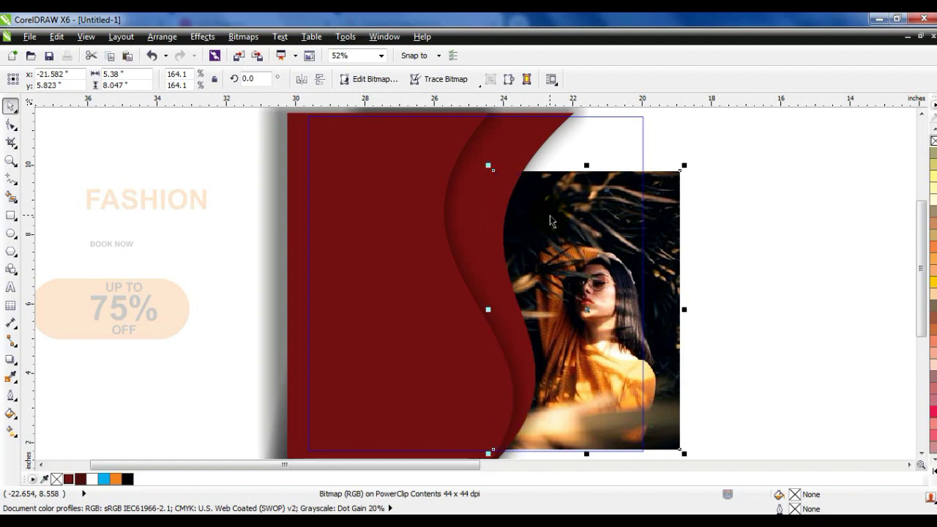
pyautogui.moveTo(489, 167); pyautogui.dragTo(442, 106)
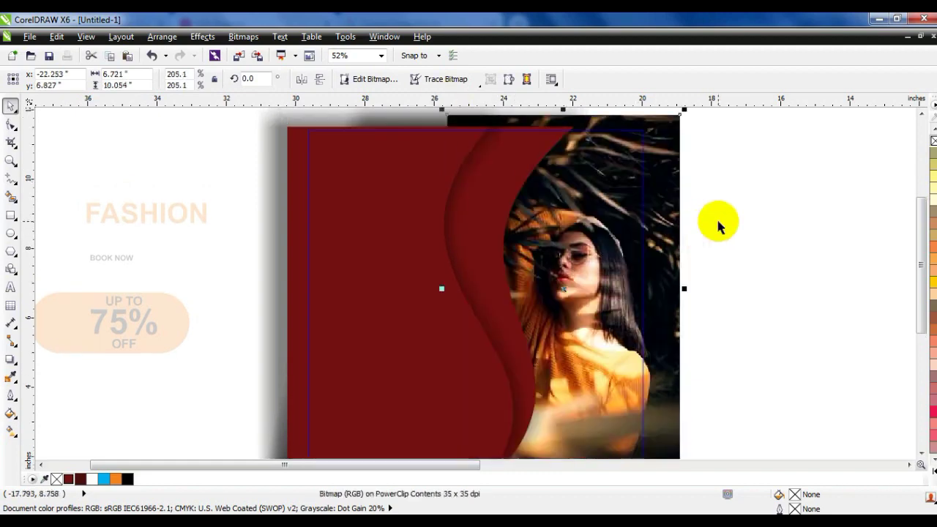
pyautogui.moveTo(683, 234)
pyautogui.mouseDown()
pyautogui.moveTo(695, 236)
pyautogui.moveTo(675, 233)
pyautogui.mouseUp()
pyautogui.scroll(-2, 675, 232)
pyautogui.moveTo(694, 344); pyautogui.dragTo(680, 329)
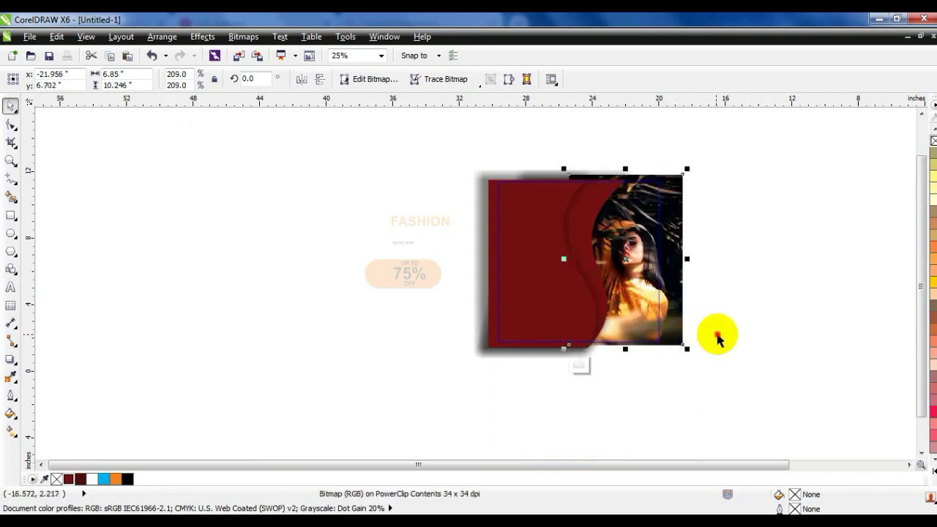
pyautogui.click(717, 334)
# - Fill the rear wave strip with orange and finish editing the PowerClip
pyautogui.click(594, 199)
pyautogui.click(608, 198)
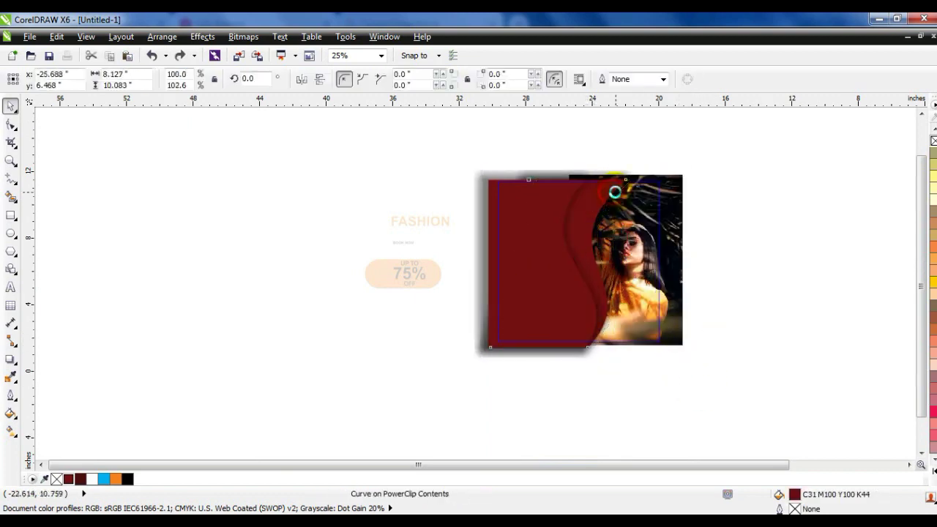
pyautogui.click(116, 480)
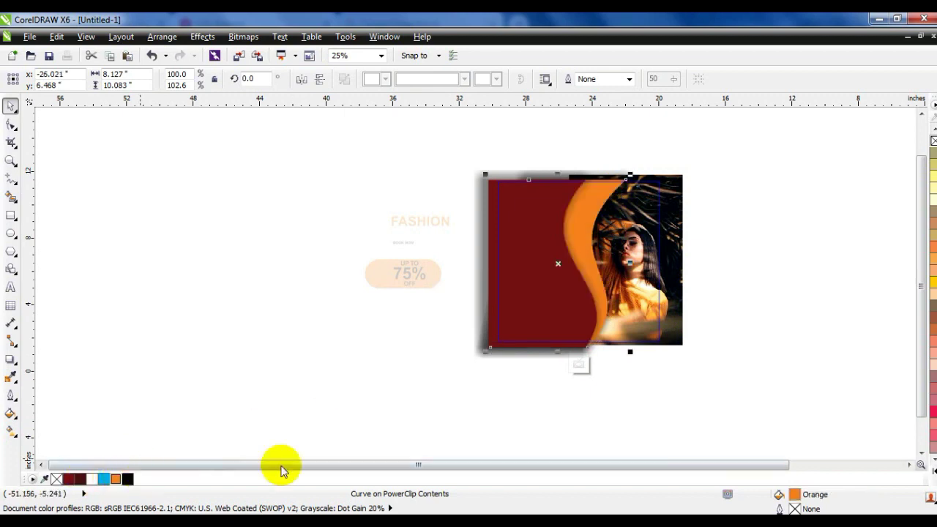
pyautogui.rightClick(661, 310)
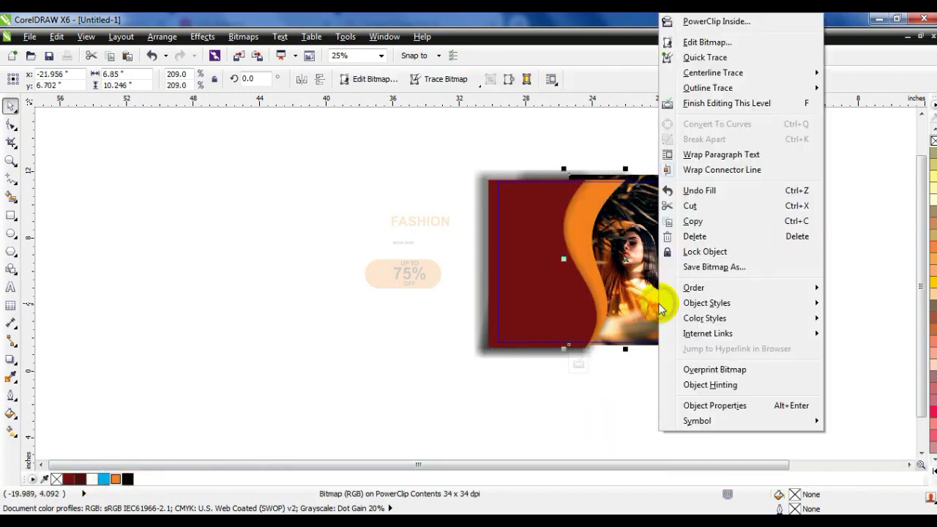
pyautogui.click(696, 107)
pyautogui.moveTo(725, 153); pyautogui.dragTo(300, 370)
pyautogui.hotkey('shift', 'F2')
pyautogui.click(827, 260)
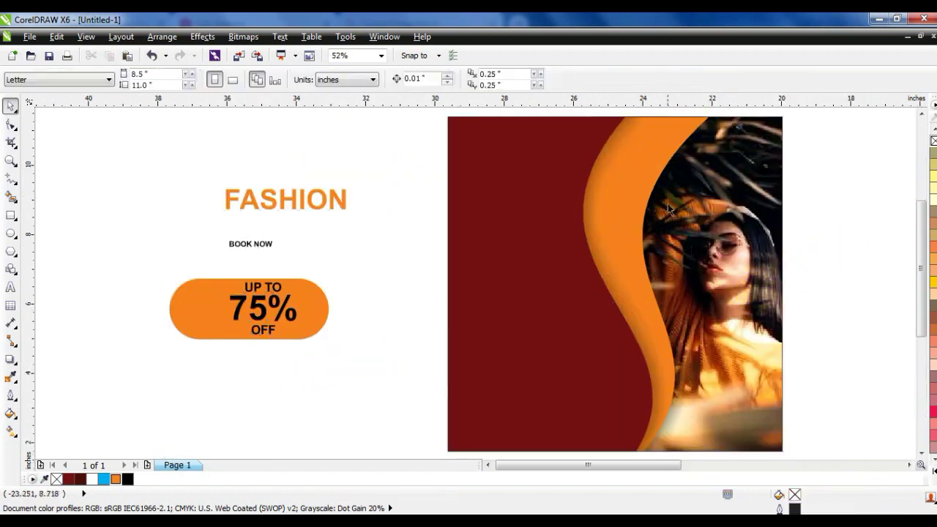
# - Edit the PowerClip contents and move both wave shapes, their shadow and the photo together about 1 inch to the left
pyautogui.rightClick(668, 101)
pyautogui.click(708, 75)
pyautogui.scroll(-2, 591, 259)
pyautogui.moveTo(450, 167); pyautogui.dragTo(659, 379)
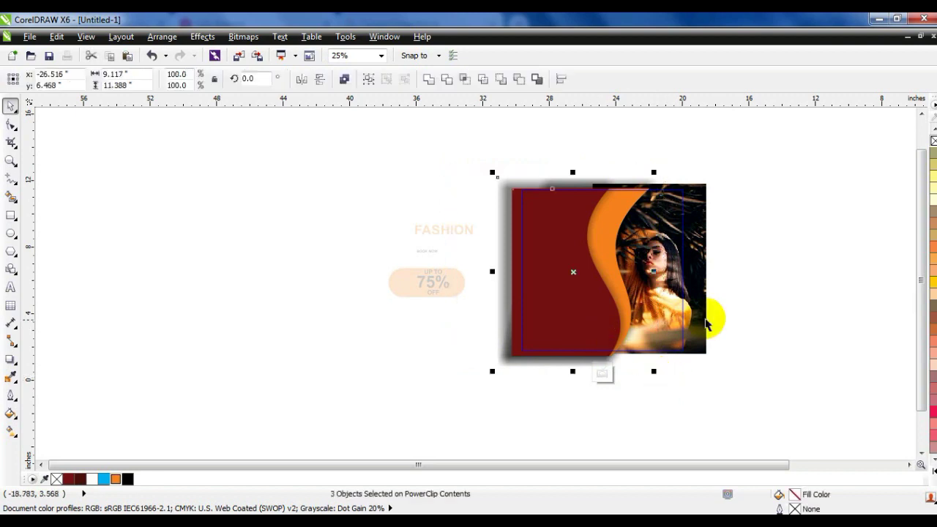
pyautogui.keyDown('shift'); pyautogui.click(703, 322); pyautogui.keyUp('shift')
pyautogui.press('Left')
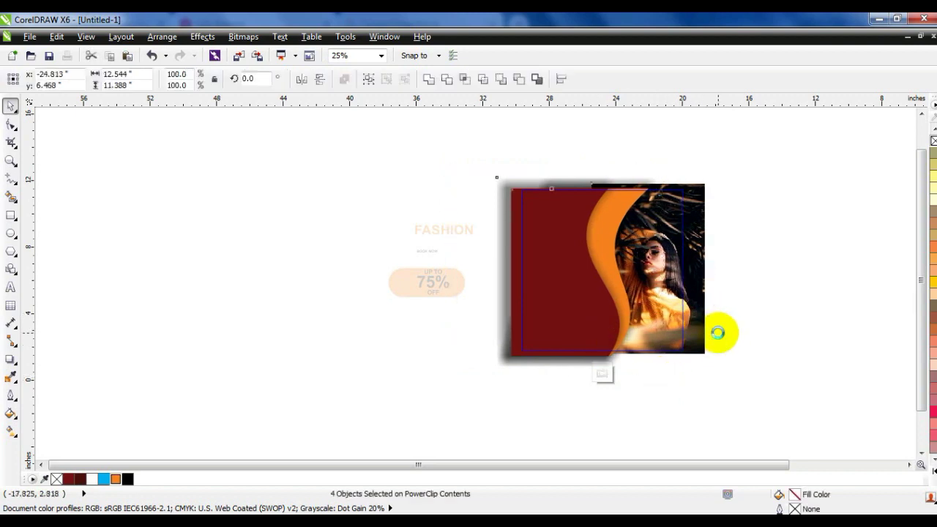
pyautogui.press('Left')
pyautogui.press('Left')
pyautogui.press('Left')
pyautogui.press('Left')
pyautogui.press('Left')
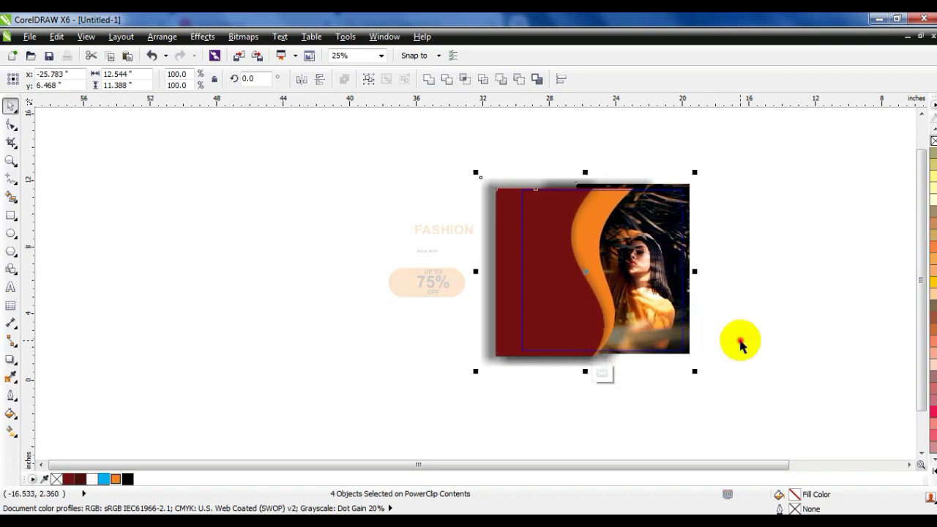
pyautogui.click(738, 342)
# - Apply a vertical linear fountain fill to the orange wave strip, starting from red at its lower end
pyautogui.click(606, 227)
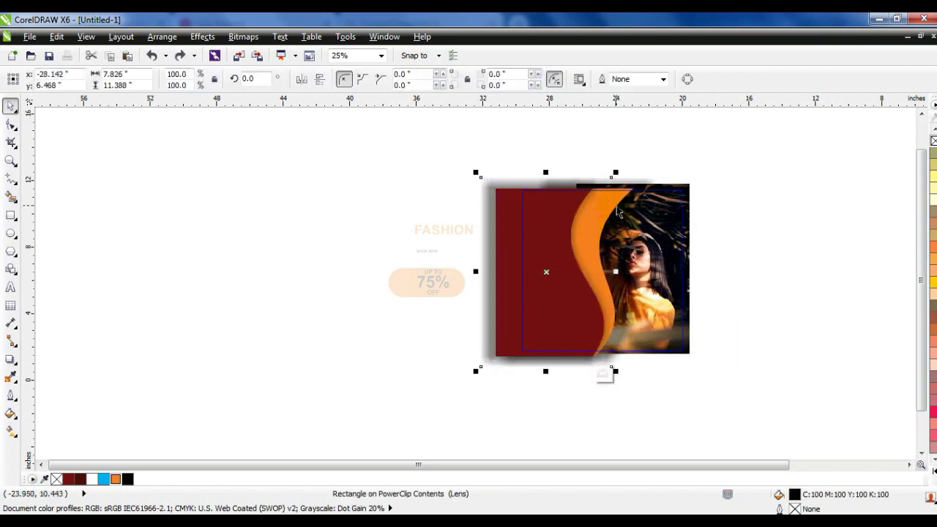
pyautogui.click(621, 216)
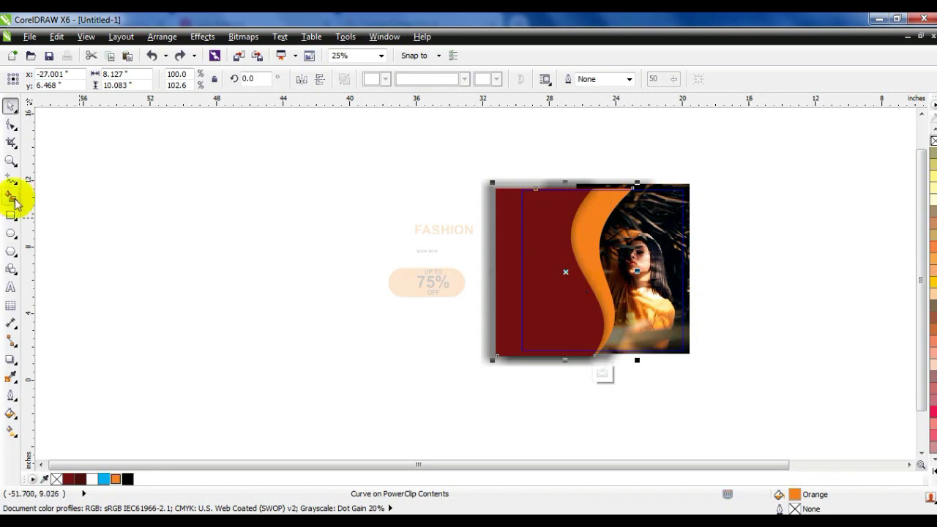
pyautogui.click(11, 160)
pyautogui.moveTo(489, 177); pyautogui.dragTo(736, 365)
pyautogui.click(11, 106)
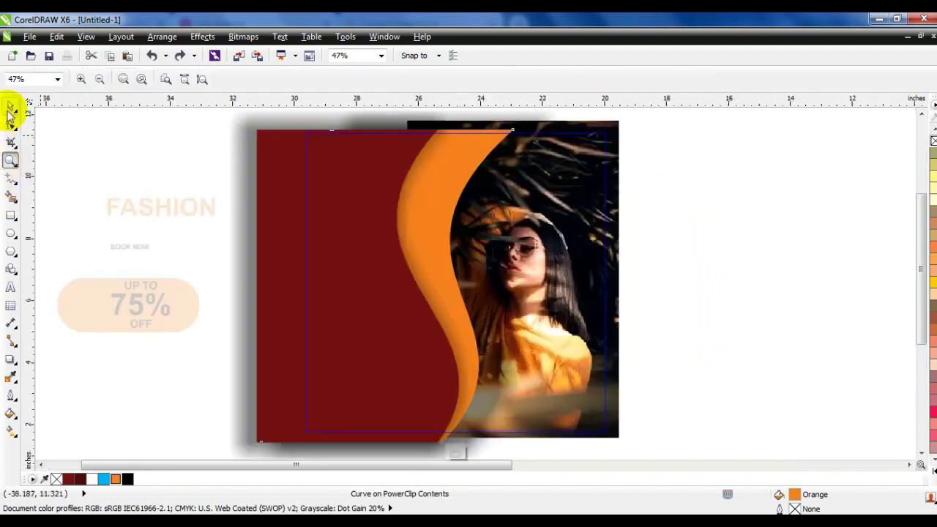
pyautogui.click(933, 473)
pyautogui.click(895, 315)
pyautogui.press('g')
pyautogui.moveTo(450, 401); pyautogui.dragTo(447, 255)
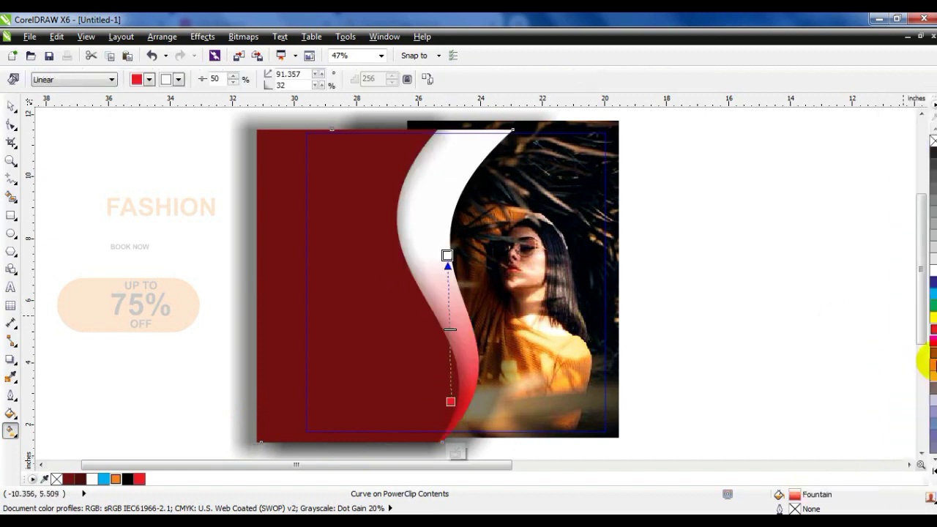
# - Add orange in the middle of the strip's gradient and yellow at its upper end, spanning nearly the strip's full height
pyautogui.moveTo(459, 316); pyautogui.dragTo(449, 310)
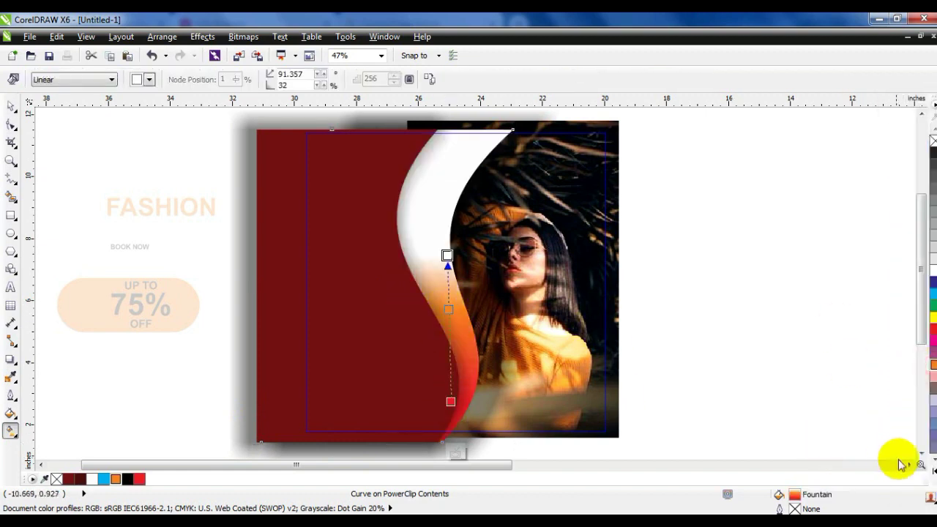
pyautogui.click(933, 473)
pyautogui.moveTo(899, 250); pyautogui.dragTo(451, 157)
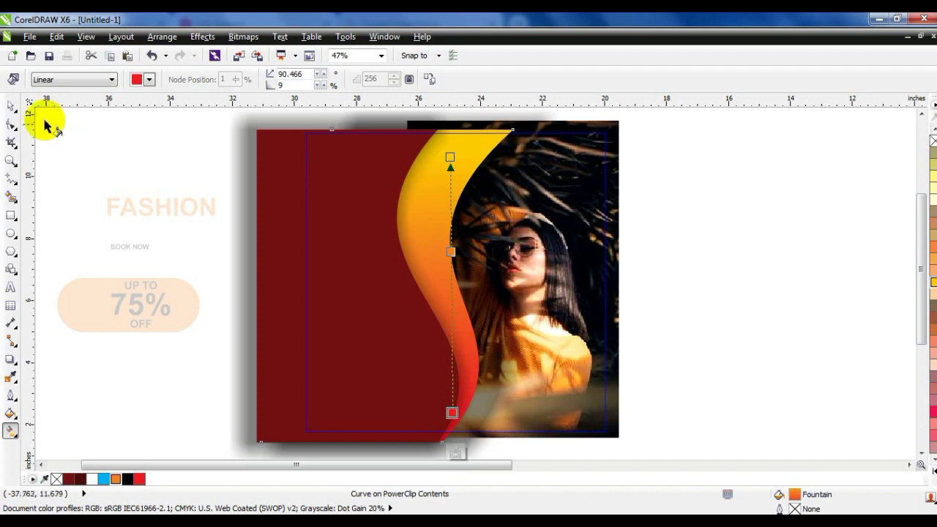
# - Fill the front maroon panel with dark maroon C42 M91 Y84 K66, then apply a vertical linear fountain fill with black at the lower end
pyautogui.click(11, 106)
pyautogui.click(335, 277)
pyautogui.click(82, 479)
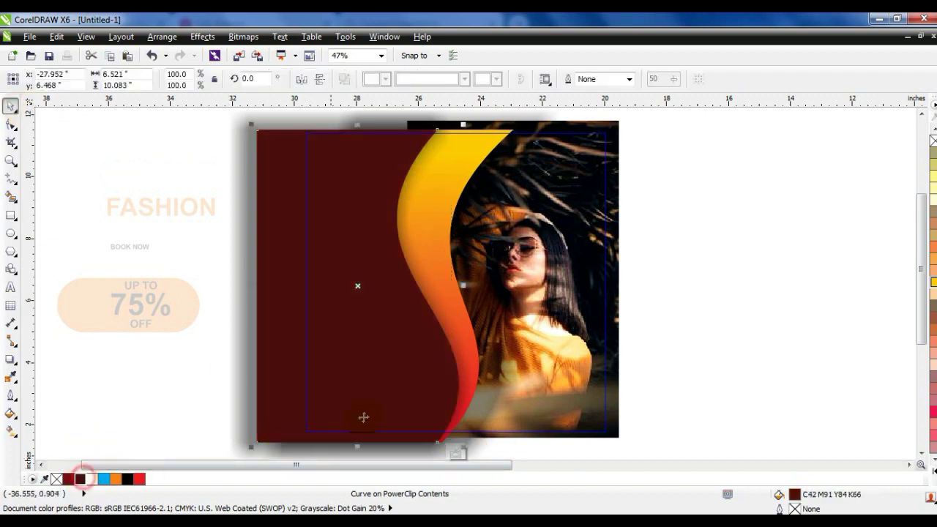
pyautogui.press('g')
pyautogui.moveTo(356, 258); pyautogui.dragTo(352, 234)
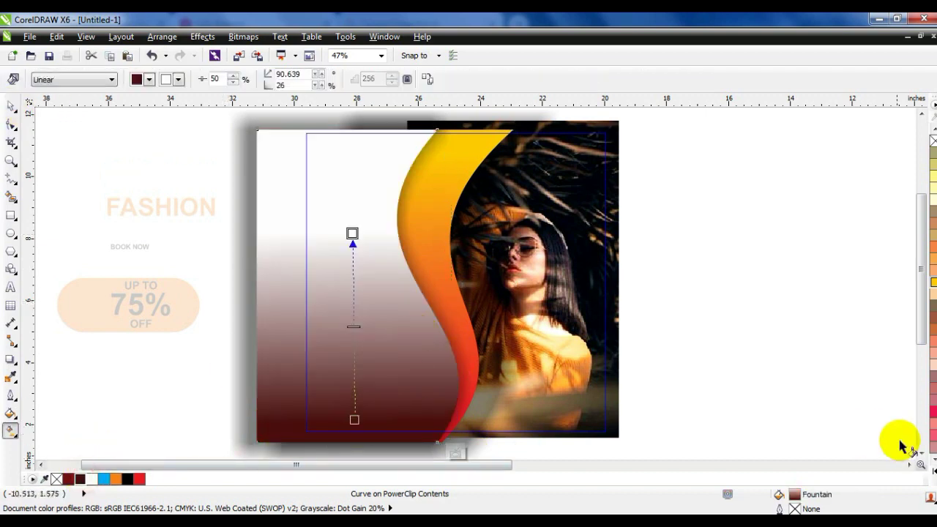
pyautogui.click(931, 466)
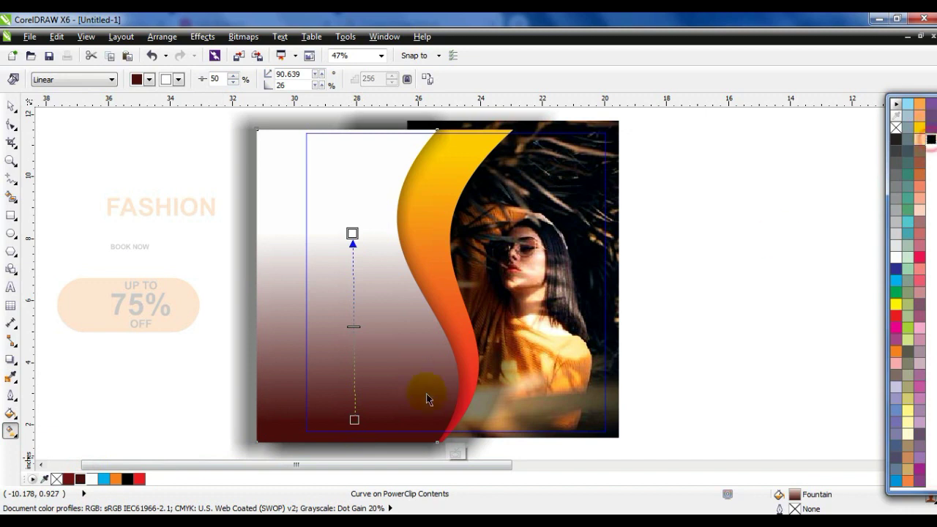
pyautogui.moveTo(357, 426); pyautogui.dragTo(355, 423)
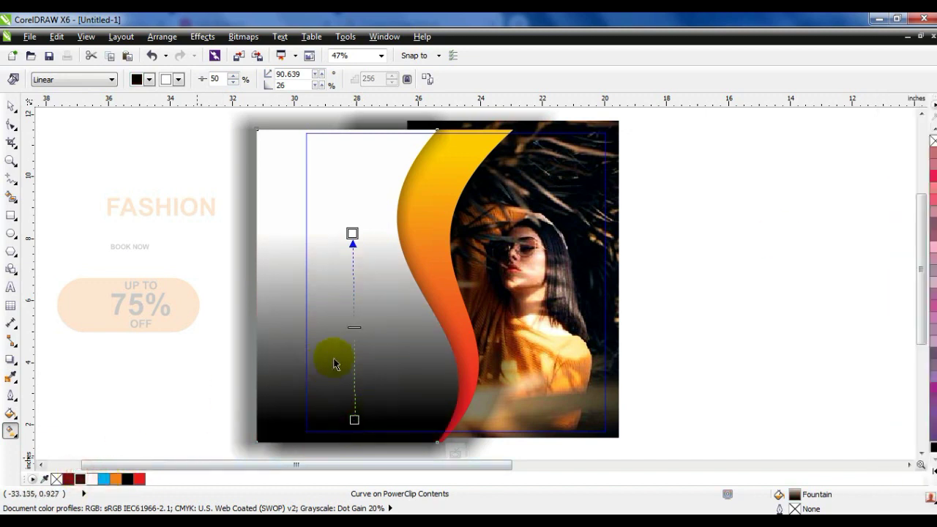
# - Add dark maroon to the middle of the panel's gradient and set its upper end to maroon
pyautogui.moveTo(355, 351); pyautogui.dragTo(355, 349)
pyautogui.moveTo(70, 479); pyautogui.dragTo(352, 234)
pyautogui.moveTo(354, 419); pyautogui.dragTo(348, 448)
pyautogui.moveTo(352, 369); pyautogui.dragTo(356, 342)
# - Stretch the panel's gradient upward and beyond its lower edge, and finish editing the PowerClip
pyautogui.scroll(-2, 401, 306)
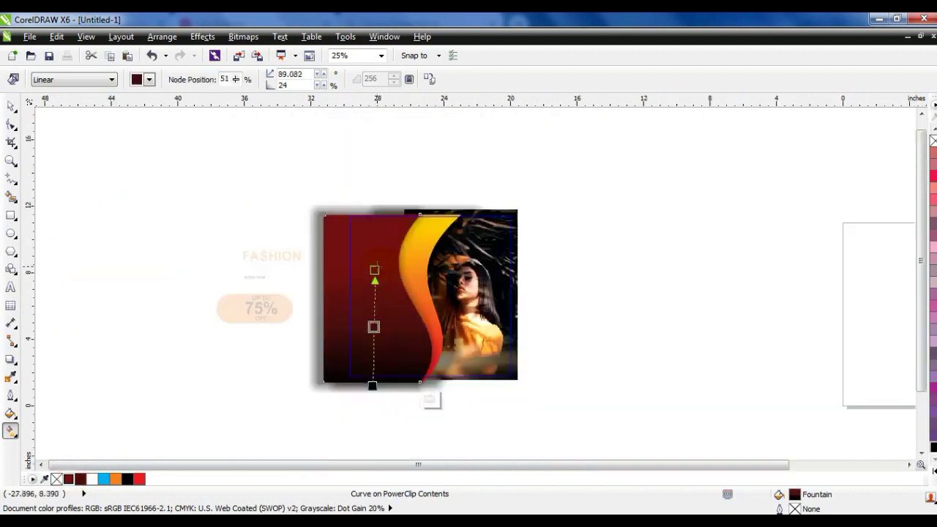
pyautogui.moveTo(374, 270); pyautogui.dragTo(370, 237)
pyautogui.moveTo(372, 386); pyautogui.dragTo(372, 422)
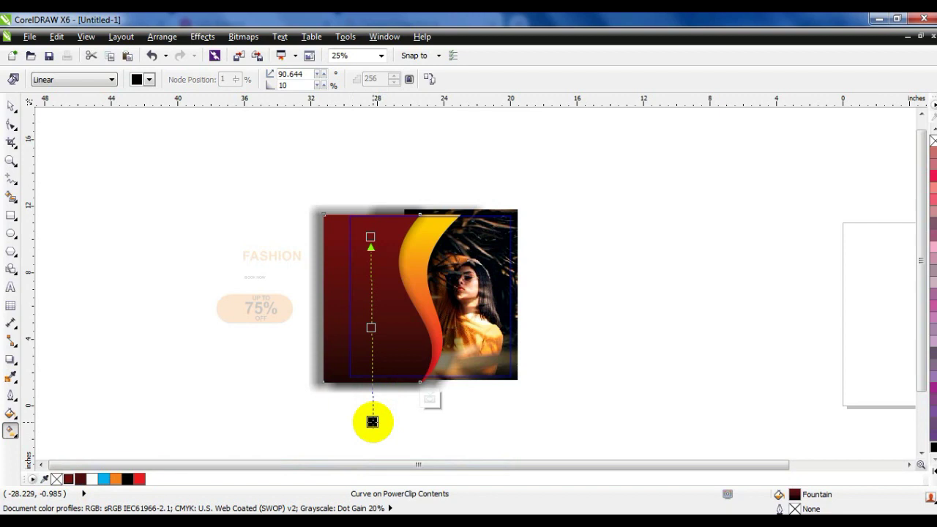
pyautogui.click(11, 105)
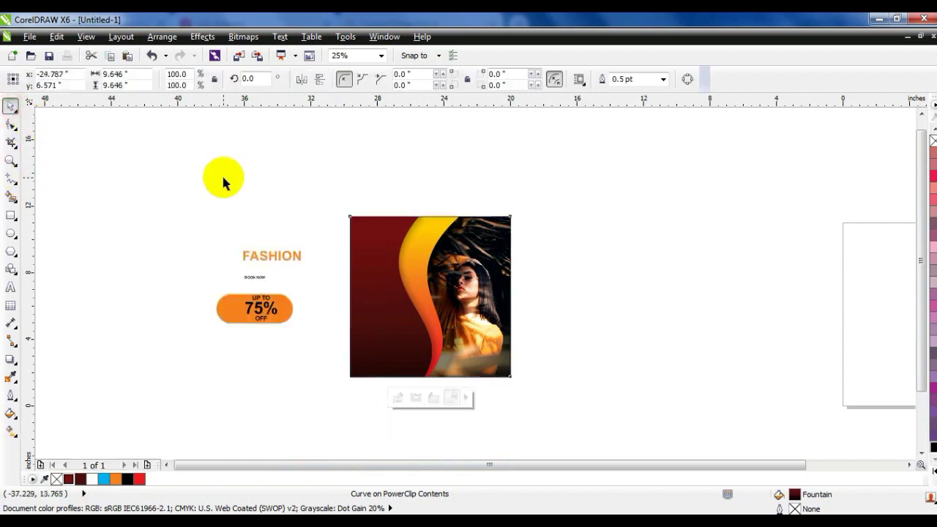
pyautogui.click(223, 179)
pyautogui.moveTo(167, 170); pyautogui.dragTo(589, 412)
pyautogui.hotkey('shift', 'F2')
pyautogui.press('Escape')
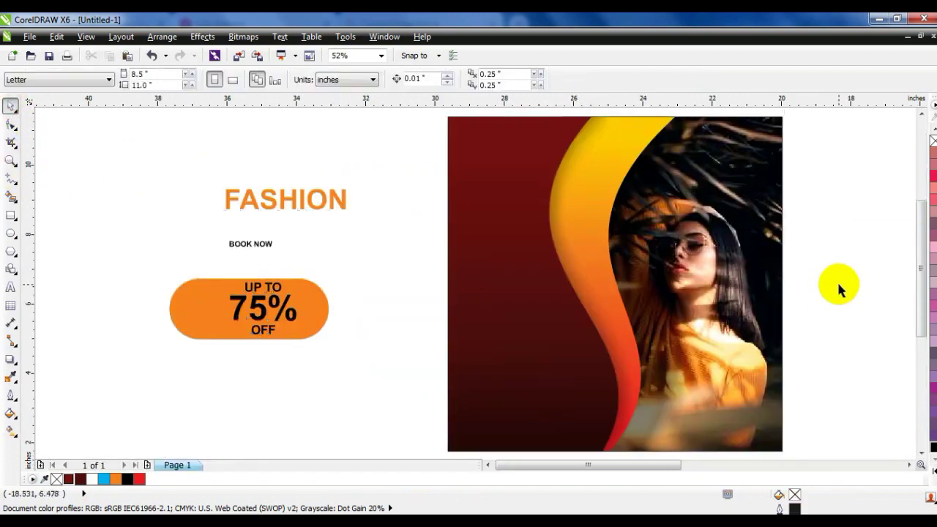
# - Move the FASHION, SALE and BOOK NOW text group onto the lower-left area of the square
pyautogui.click(487, 355)
pyautogui.moveTo(381, 159); pyautogui.dragTo(188, 222)
pyautogui.moveTo(192, 161); pyautogui.dragTo(399, 249)
pyautogui.moveTo(401, 174); pyautogui.dragTo(173, 272)
pyautogui.moveTo(251, 242); pyautogui.dragTo(525, 415)
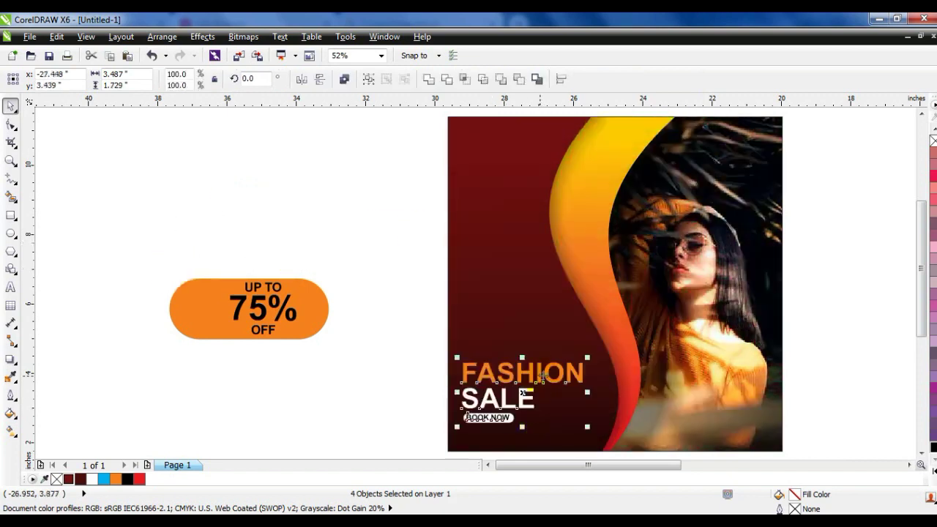
# - Scale the FASHION SALE text group to about 3.8 inches wide and position it inside the square's lower-left corner
pyautogui.moveTo(588, 356); pyautogui.dragTo(595, 354)
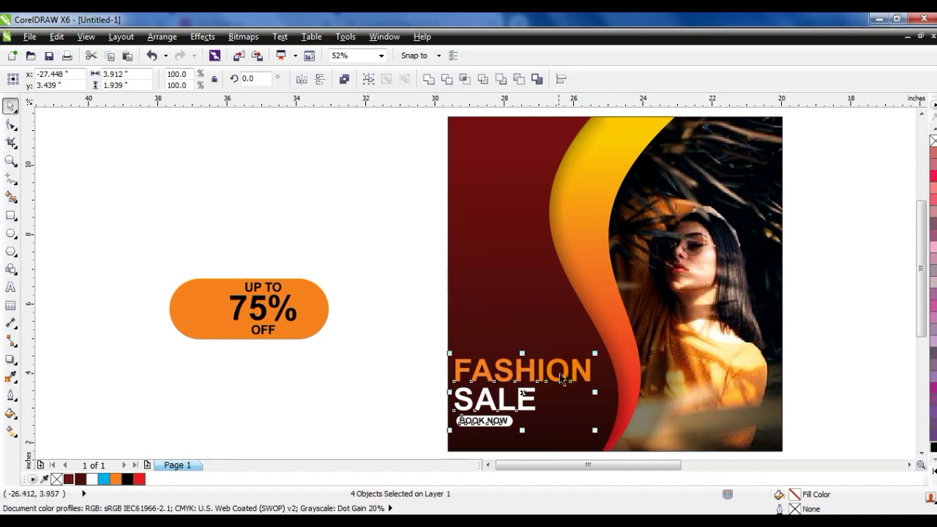
pyautogui.moveTo(521, 394); pyautogui.dragTo(524, 398)
pyautogui.moveTo(602, 357); pyautogui.dragTo(605, 369)
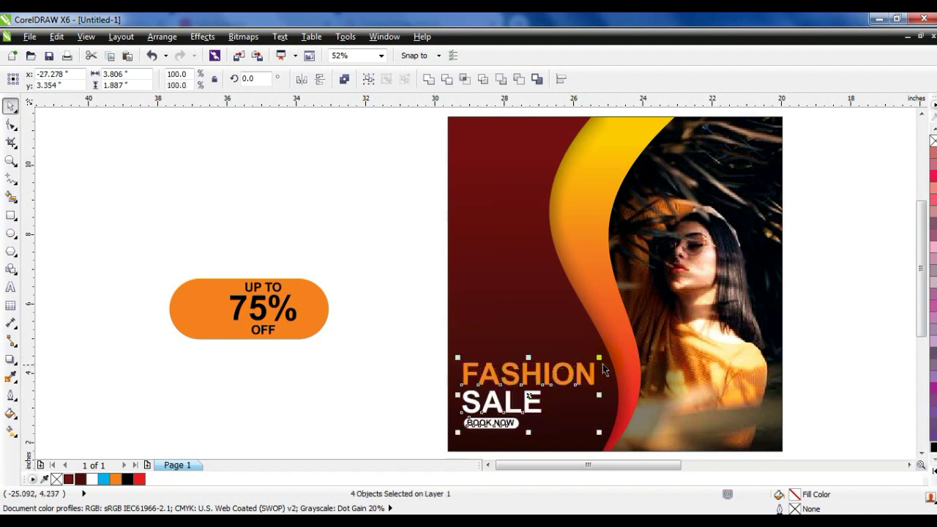
pyautogui.moveTo(403, 395); pyautogui.dragTo(523, 432)
pyautogui.click(366, 388)
# - Delete the orange rounded pill behind the UP TO 75% OFF text
pyautogui.moveTo(317, 272); pyautogui.dragTo(189, 353)
pyautogui.click(313, 374)
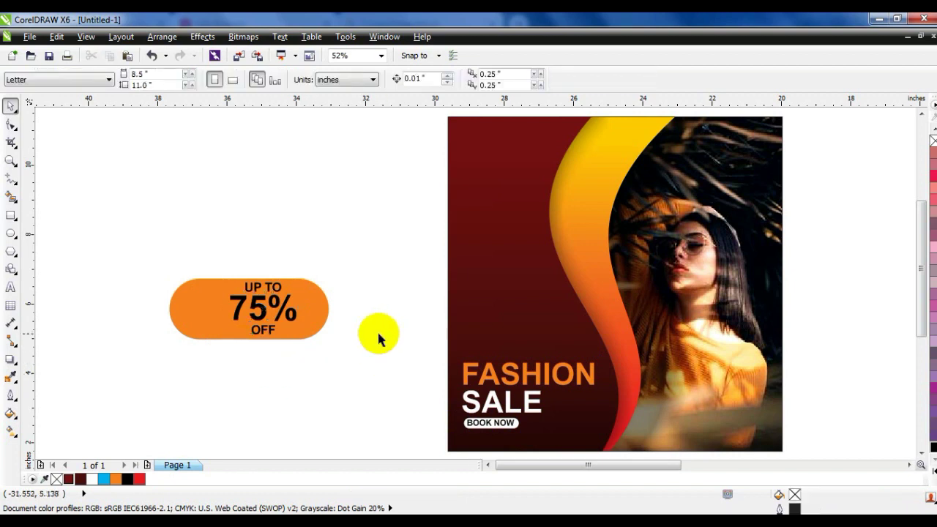
pyautogui.click(326, 308)
pyautogui.press('Delete')
pyautogui.moveTo(351, 258); pyautogui.dragTo(187, 362)
# - Draw a circle about 3.56 inches in diameter in the square's upper-left area, with a concentric copy of about 3.36 inches inside it
pyautogui.click(10, 233)
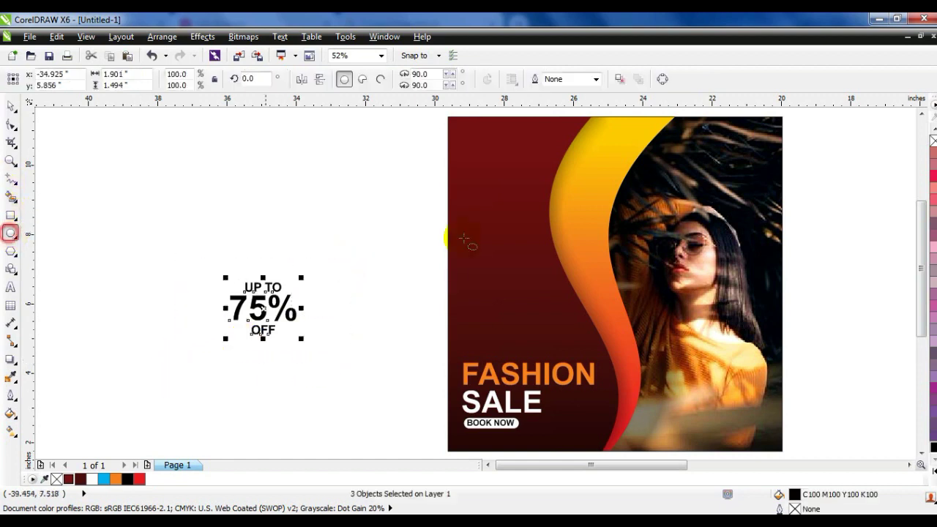
pyautogui.moveTo(464, 138); pyautogui.dragTo(528, 263)
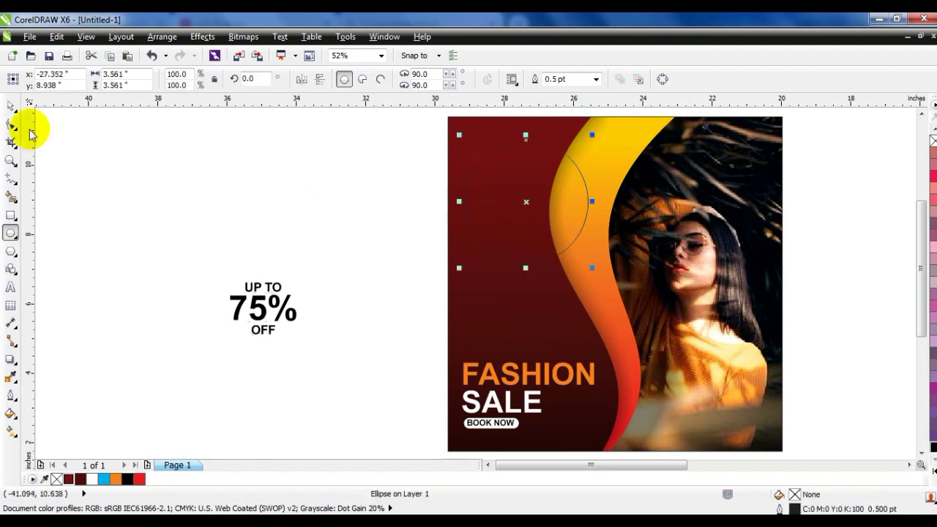
pyautogui.moveTo(593, 136); pyautogui.dragTo(554, 150)
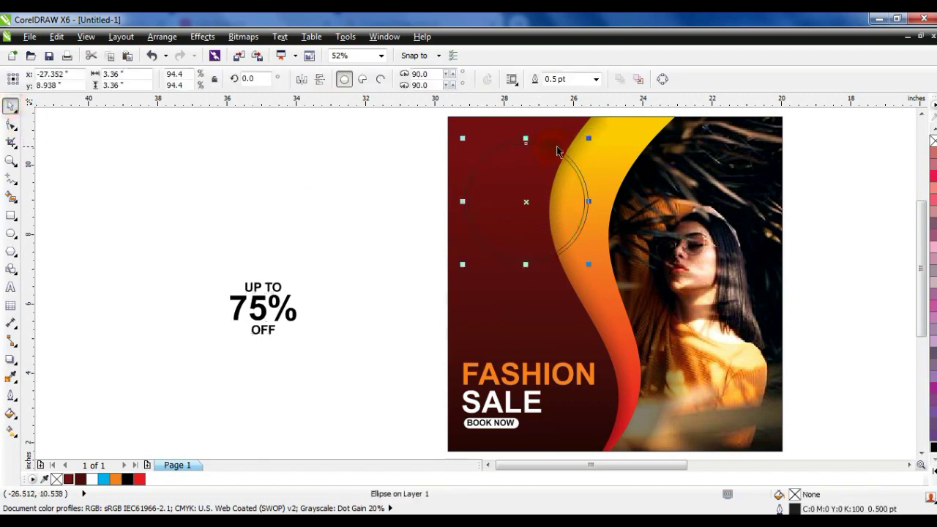
# - Combine the two concentric circles into a ring and fill it with white
pyautogui.scroll(1, 555, 151)
pyautogui.keyDown('shift'); pyautogui.click(456, 126); pyautogui.keyUp('shift')
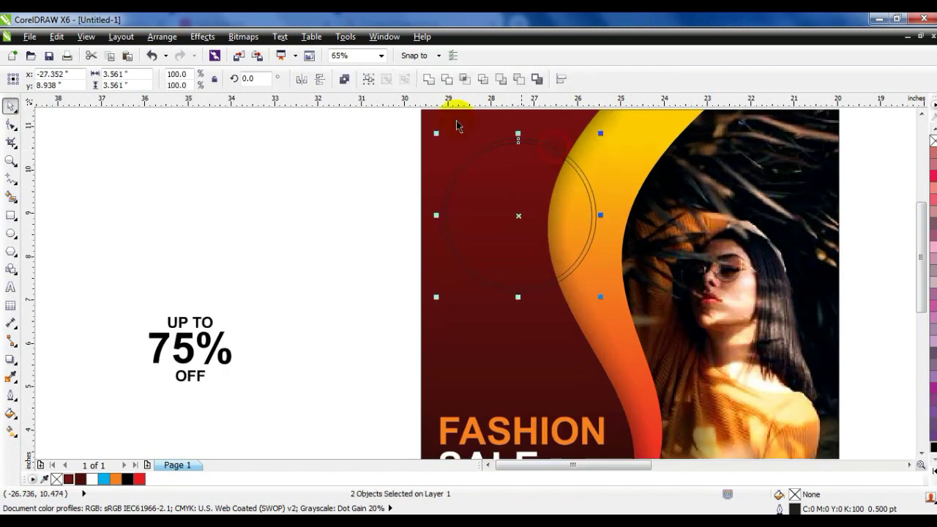
pyautogui.click(344, 79)
pyautogui.click(92, 479)
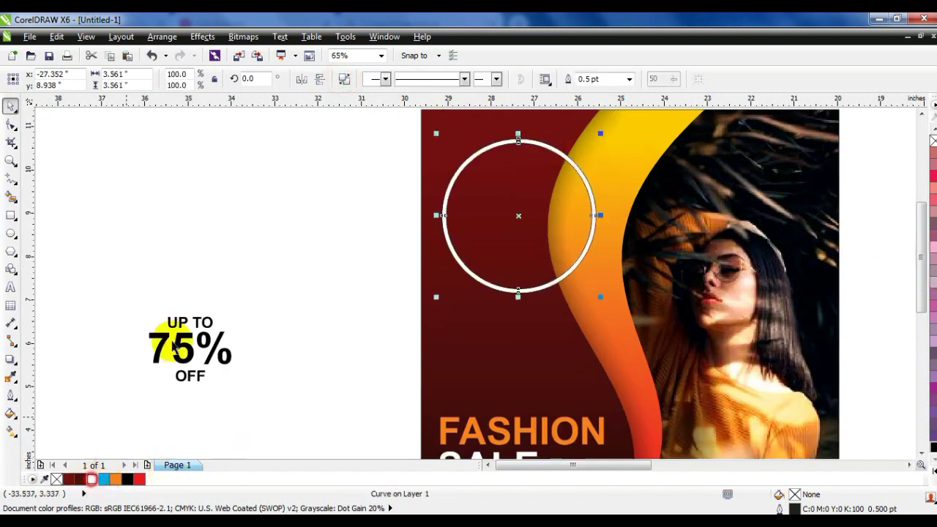
# - Draw three small rectangles crossing the white ring at its left, upper-right and lower-right edges
pyautogui.click(10, 215)
pyautogui.moveTo(434, 194); pyautogui.dragTo(575, 215)
pyautogui.moveTo(593, 155); pyautogui.dragTo(539, 167)
pyautogui.scroll(-1, 506, 246)
pyautogui.moveTo(523, 241); pyautogui.dragTo(594, 265)
pyautogui.click(11, 106)
pyautogui.scroll(5, 304, 326)
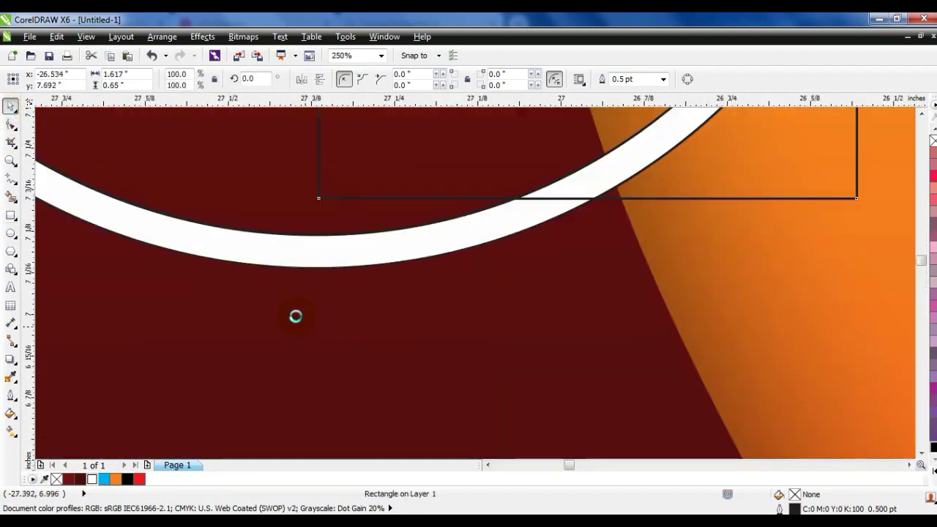
pyautogui.scroll(-6, 278, 274)
pyautogui.click(362, 144)
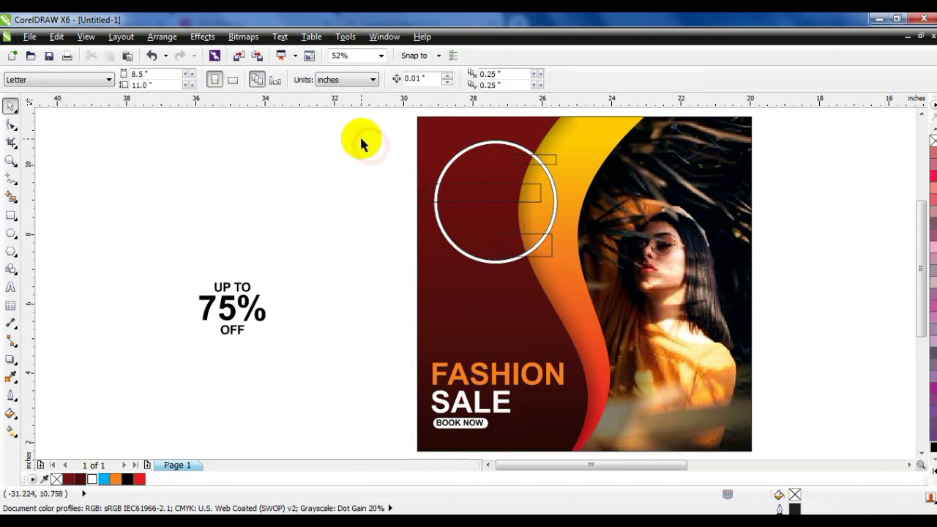
# - Trim the white ring with the three rectangles to cut gaps in it
pyautogui.moveTo(341, 139); pyautogui.dragTo(569, 284)
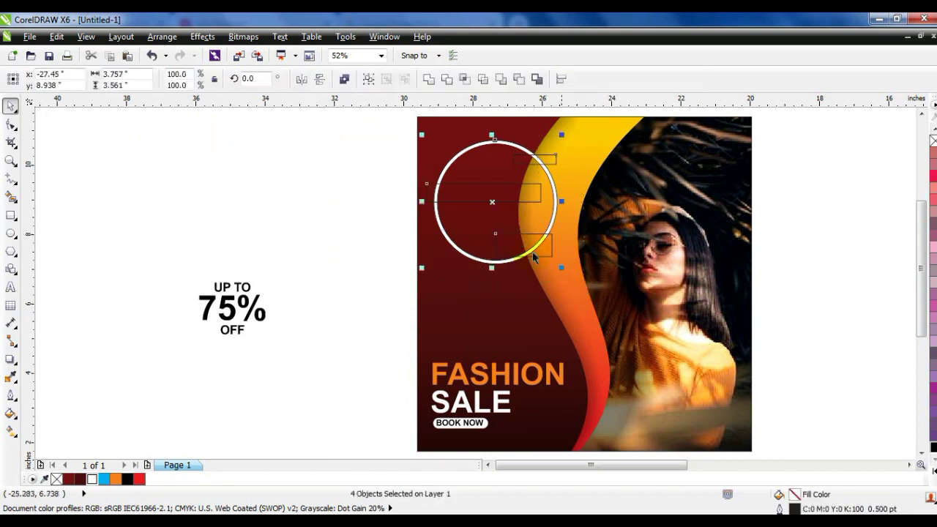
pyautogui.click(446, 80)
pyautogui.click(306, 192)
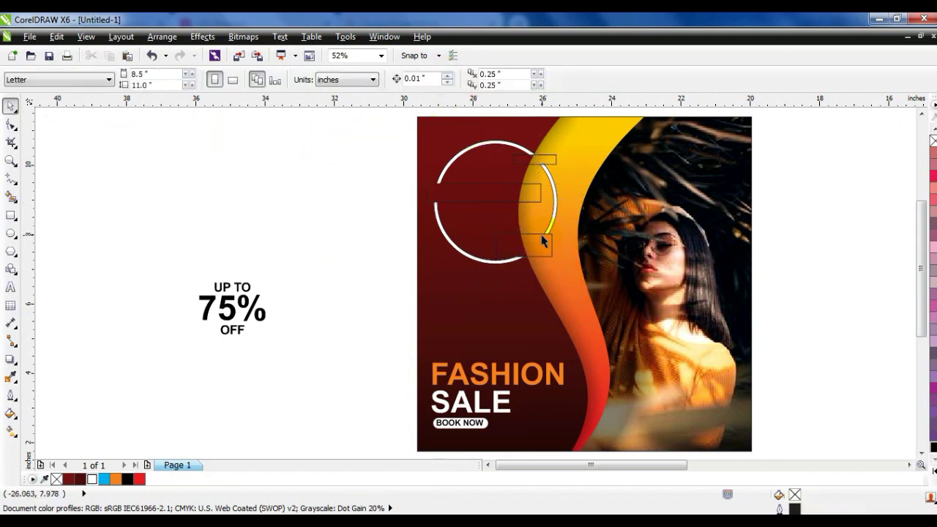
# - Delete the three cutting rectangles and shift the broken ring slightly to the left
pyautogui.click(543, 240)
pyautogui.click(535, 202)
pyautogui.click(289, 212)
pyautogui.moveTo(512, 265); pyautogui.dragTo(508, 262)
# - Move the UP TO 75% OFF text inside the broken ring and fill it with white
pyautogui.click(205, 195)
pyautogui.moveTo(144, 207); pyautogui.dragTo(499, 196)
pyautogui.click(99, 465)
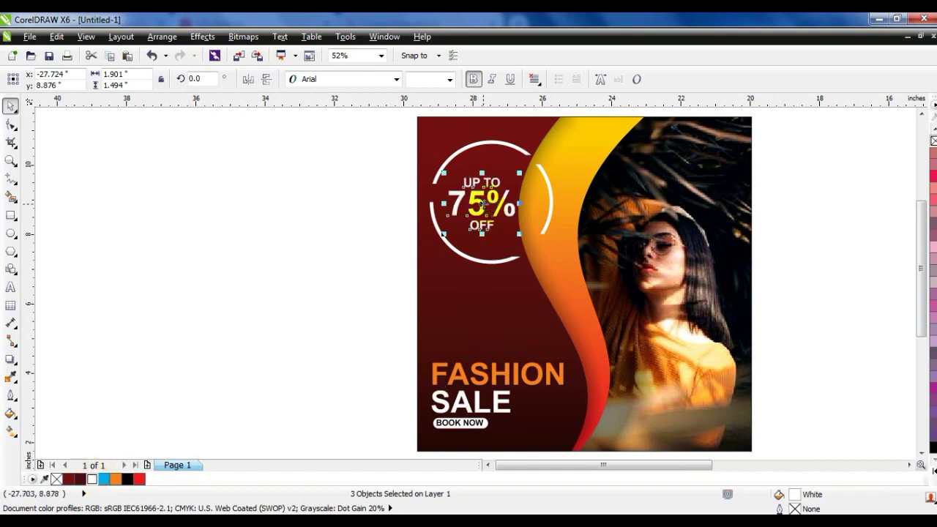
pyautogui.moveTo(481, 203); pyautogui.dragTo(484, 200)
pyautogui.click(358, 159)
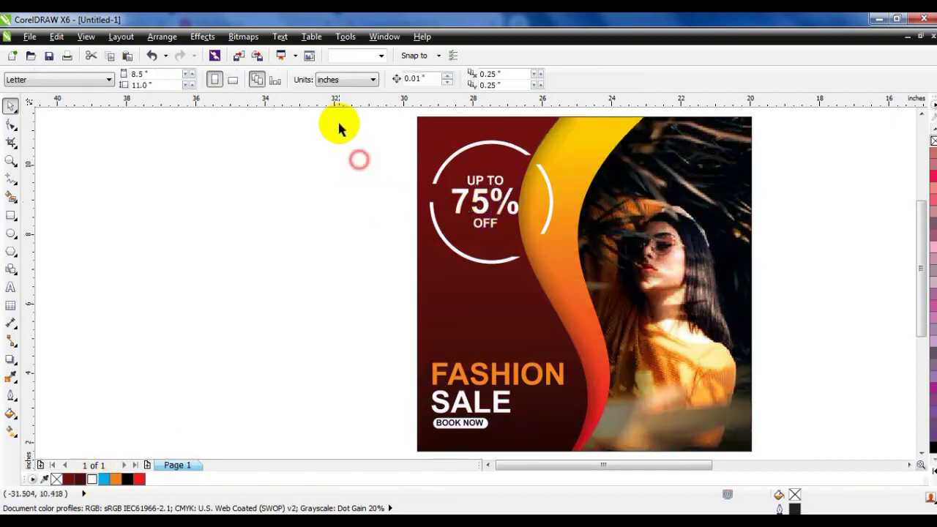
# - Scale the broken ring down to about 3 inches in diameter so it fits closely around the discount text
pyautogui.click(463, 258)
pyautogui.moveTo(557, 268); pyautogui.dragTo(544, 256)
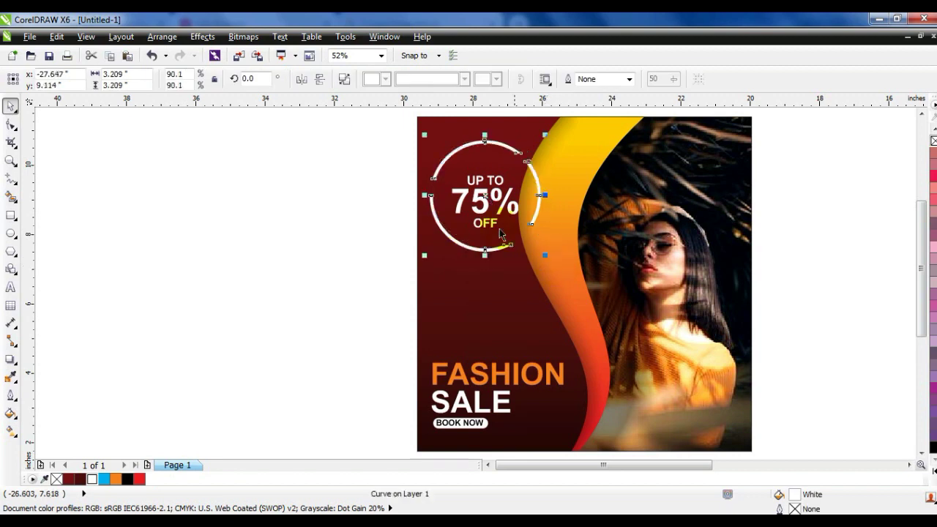
pyautogui.moveTo(424, 134); pyautogui.dragTo(428, 139)
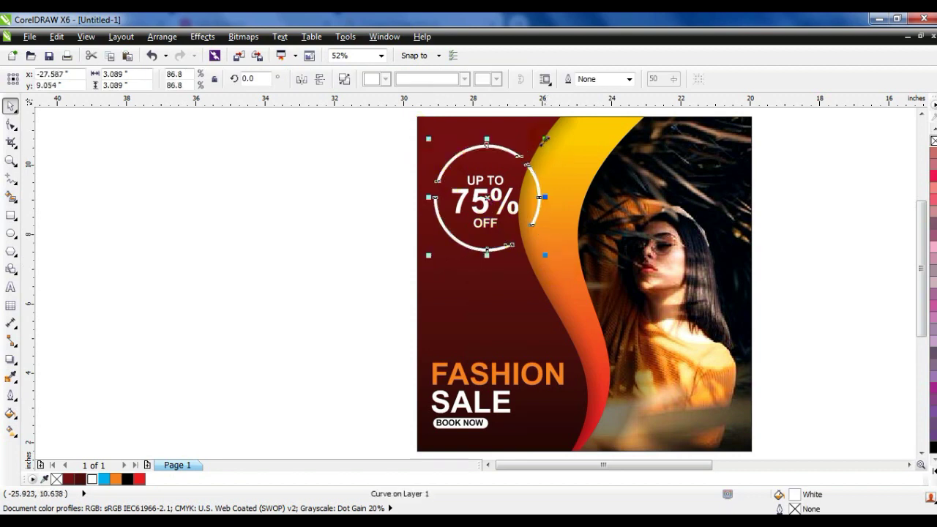
pyautogui.click(359, 140)
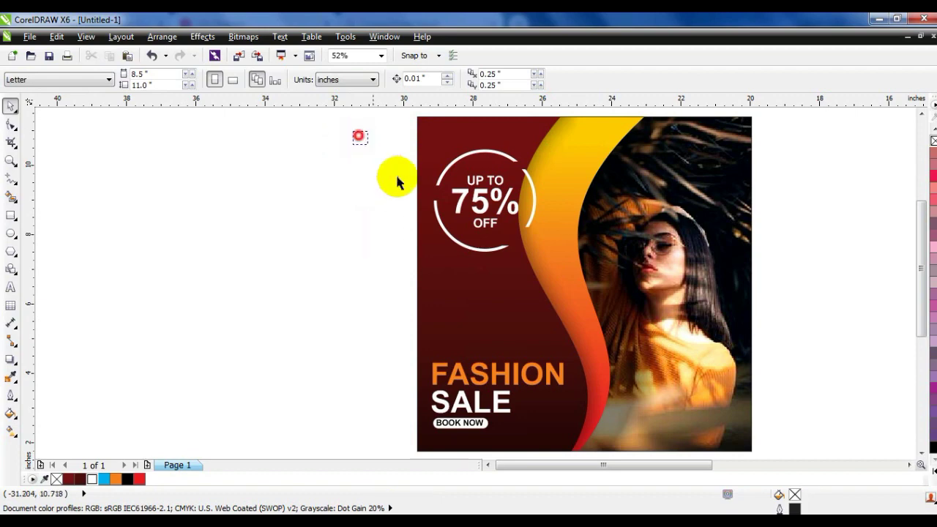
# - Move the ringed UP TO 75% OFF badge slightly down and to the right on the post
pyautogui.moveTo(560, 260); pyautogui.dragTo(561, 261)
pyautogui.moveTo(492, 245)
pyautogui.mouseDown()
pyautogui.moveTo(499, 274)
pyautogui.moveTo(498, 253)
pyautogui.mouseUp()
pyautogui.click(319, 246)
pyautogui.click(485, 306)
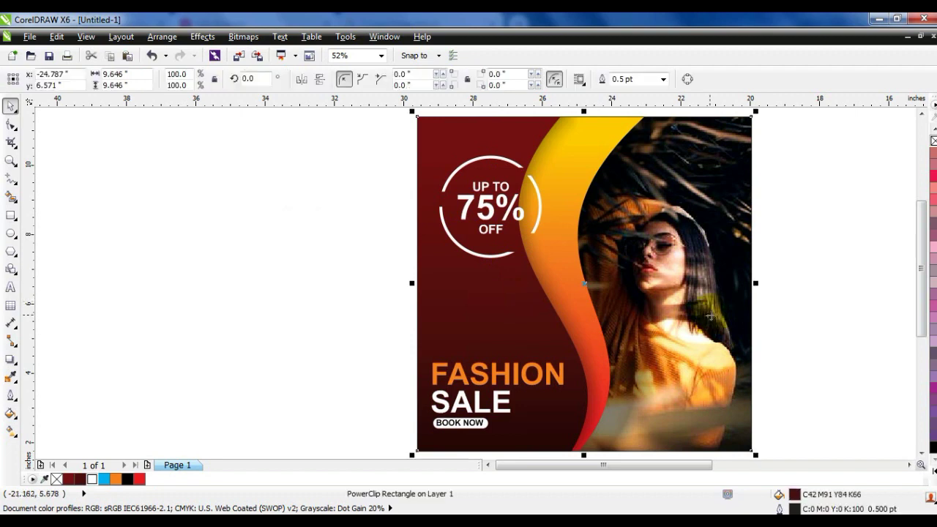
pyautogui.click(787, 305)
# - Select the FASHION SALE text with the BOOK NOW label and shift the group slightly downward
pyautogui.moveTo(403, 360); pyautogui.dragTo(546, 380)
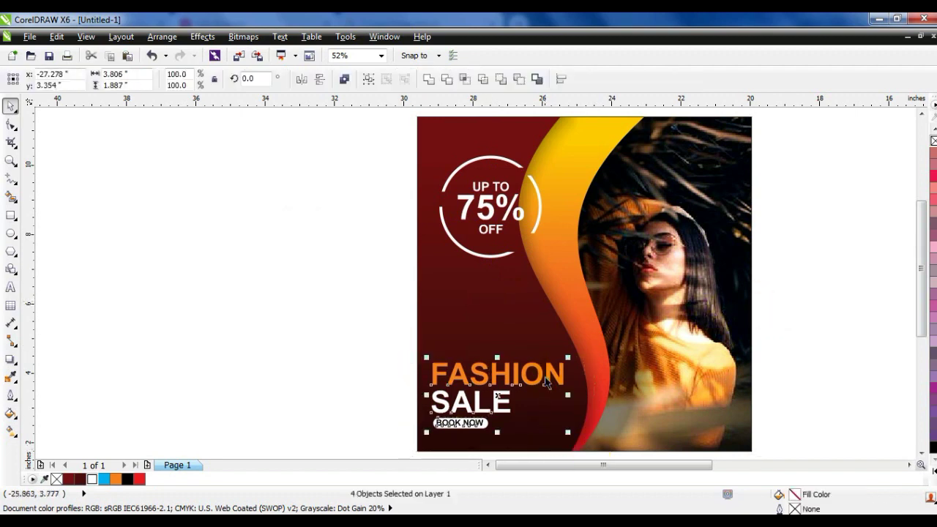
pyautogui.click(546, 380)
pyautogui.moveTo(345, 324); pyautogui.dragTo(575, 433)
pyautogui.moveTo(540, 370); pyautogui.dragTo(540, 374)
pyautogui.click(295, 356)
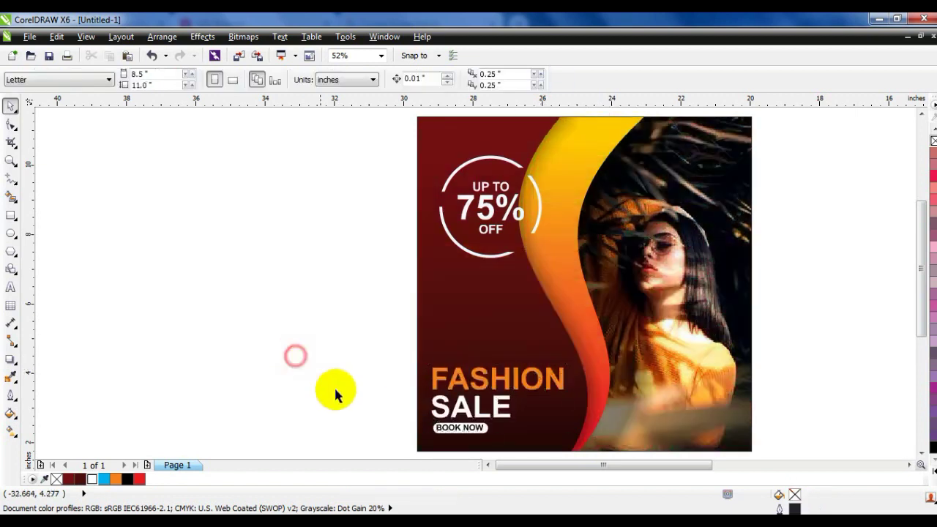
# - Draw a circle about 0.2 inches in diameter beside the post and duplicate it repeatedly into an evenly spaced vertical column
pyautogui.click(11, 234)
pyautogui.moveTo(175, 199); pyautogui.dragTo(182, 205)
pyautogui.click(11, 106)
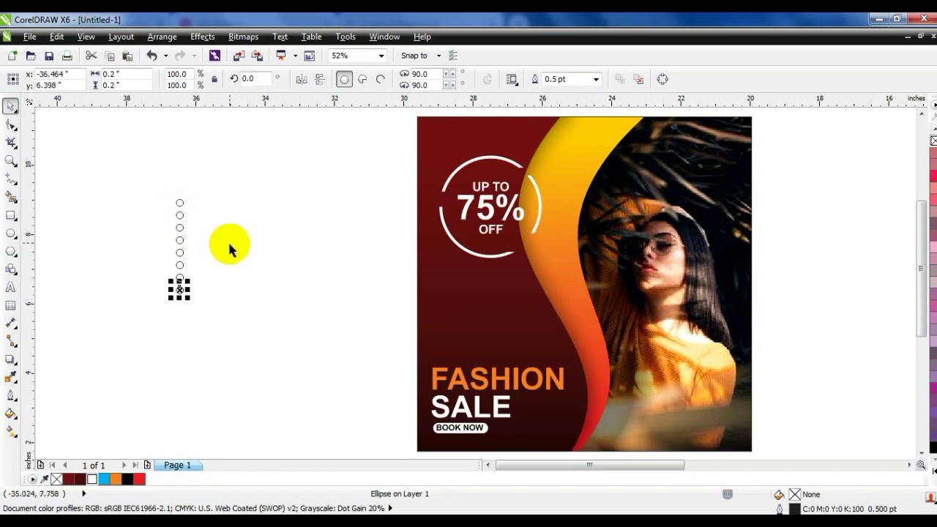
pyautogui.hotkey('ctrl', 'd')
pyautogui.hotkey('ctrl', 'd')
pyautogui.hotkey('ctrl', 'd')
pyautogui.hotkey('ctrl', 'd')
pyautogui.hotkey('ctrl', 'd')
pyautogui.hotkey('ctrl', 'd')
pyautogui.hotkey('ctrl', 'd')
pyautogui.hotkey('ctrl', 'd')
pyautogui.hotkey('ctrl', 'd')
pyautogui.hotkey('ctrl', 'd')
pyautogui.hotkey('ctrl', 'd')
# - Copy the column of circles a short distance to the right and repeat the duplication to build a grid 14 columns wide
pyautogui.moveTo(149, 185); pyautogui.dragTo(237, 465)
pyautogui.moveTo(153, 153); pyautogui.dragTo(215, 430)
pyautogui.moveTo(183, 345); pyautogui.dragTo(193, 351)
pyautogui.hotkey('ctrl', 'd')
pyautogui.hotkey('ctrl', 'd')
pyautogui.hotkey('ctrl', 'd')
pyautogui.hotkey('ctrl', 'd')
pyautogui.hotkey('ctrl', 'd')
pyautogui.hotkey('ctrl', 'd')
pyautogui.hotkey('ctrl', 'd')
pyautogui.hotkey('ctrl', 'd')
pyautogui.hotkey('ctrl', 'd')
pyautogui.hotkey('ctrl', 'd')
pyautogui.hotkey('ctrl', 'd')
# - Weld the circle grid, place a copy directly below it and weld both into one tall dot pattern
pyautogui.moveTo(138, 159); pyautogui.dragTo(331, 426)
pyautogui.click(428, 78)
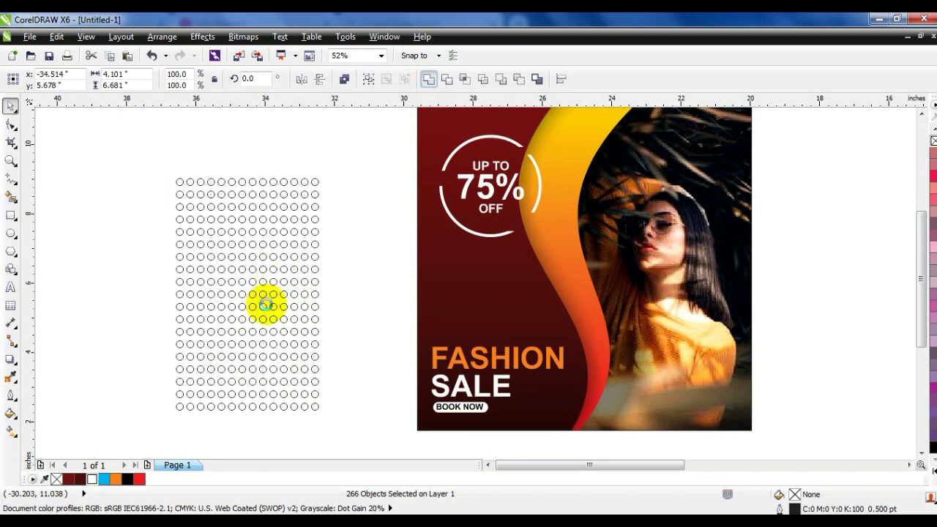
pyautogui.moveTo(249, 196); pyautogui.dragTo(253, 423)
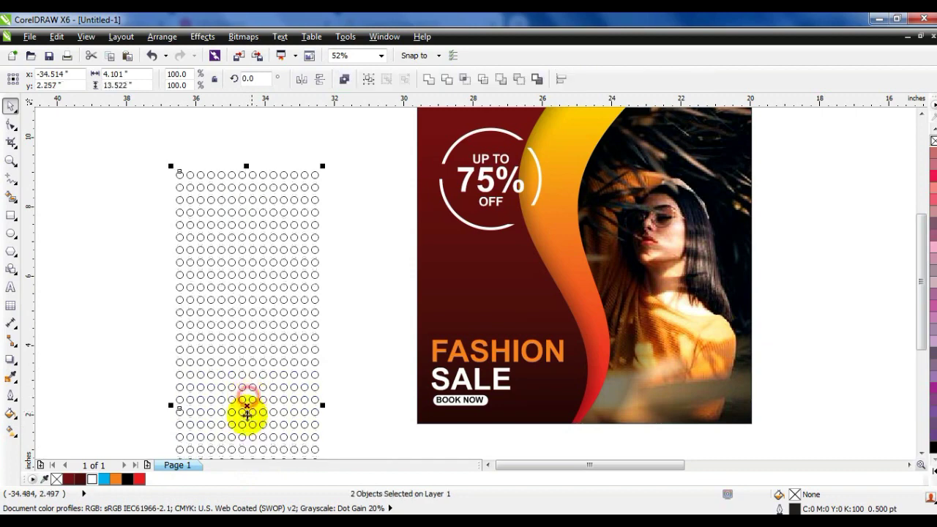
pyautogui.click(425, 78)
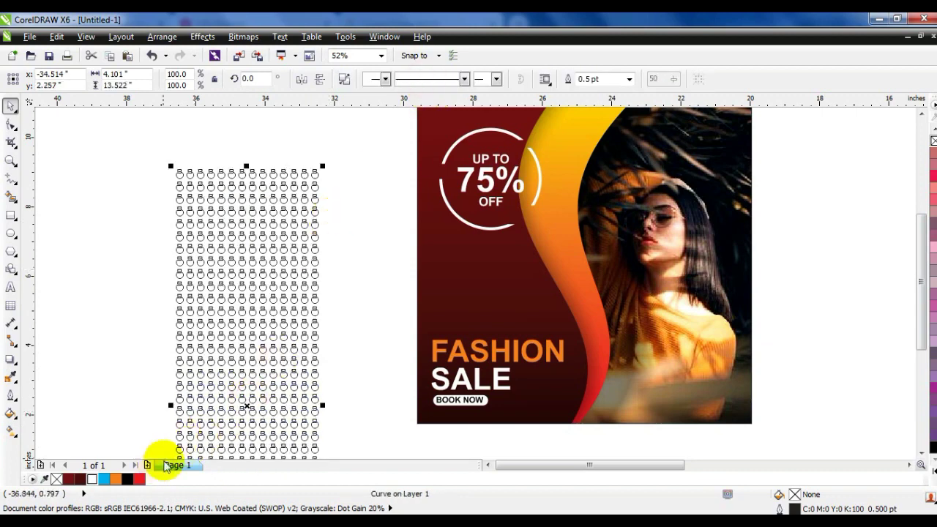
# - Move the dot pattern over the post's left edge and fill it with orange
pyautogui.moveTo(275, 360); pyautogui.dragTo(455, 247)
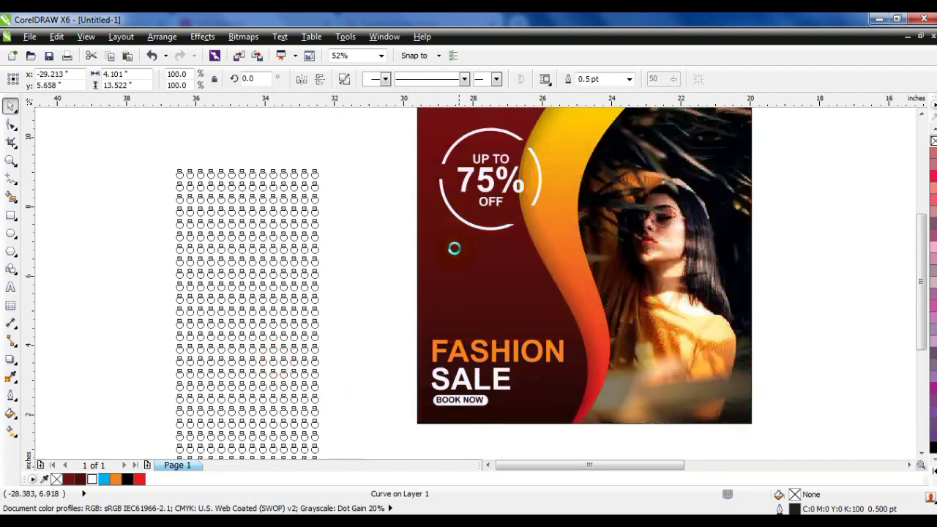
pyautogui.click(115, 478)
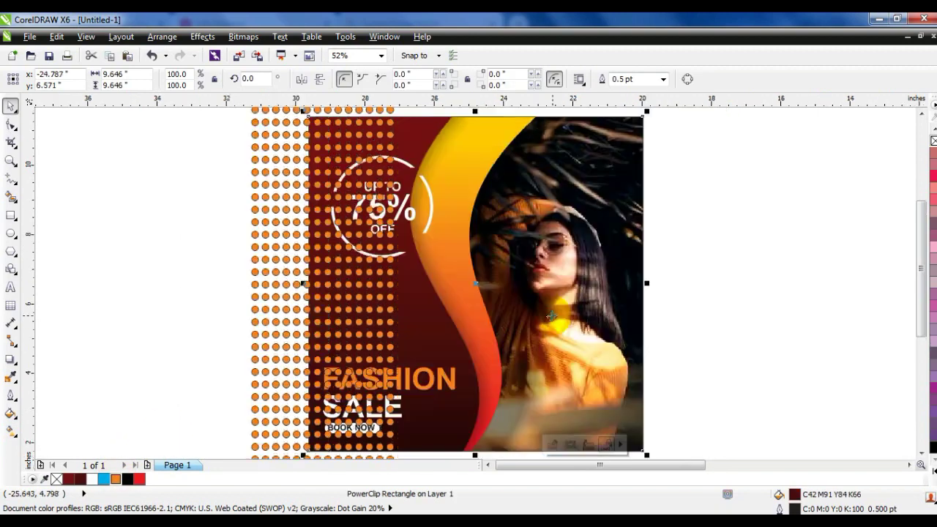
pyautogui.press('Escape')
pyautogui.click(387, 314)
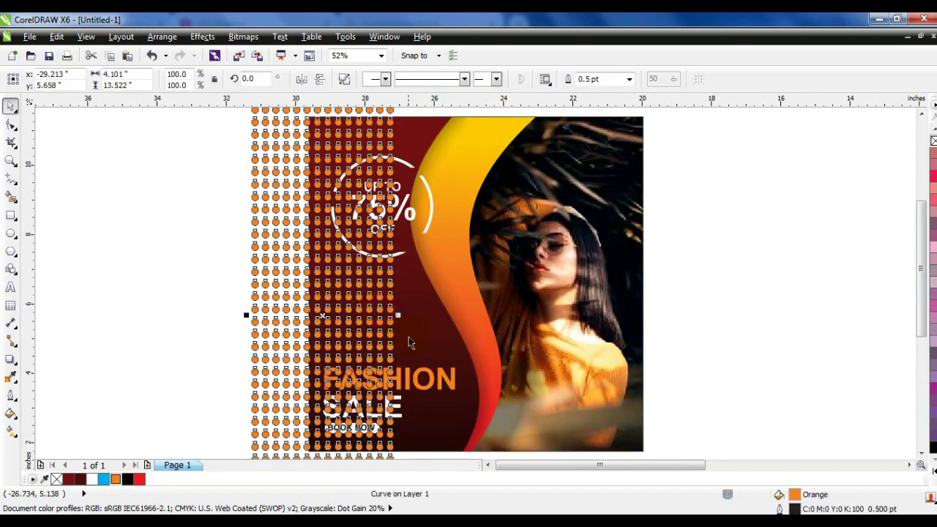
# - Apply a transparency to the orange dot pattern so it fades out toward the middle of the post
pyautogui.click(13, 362)
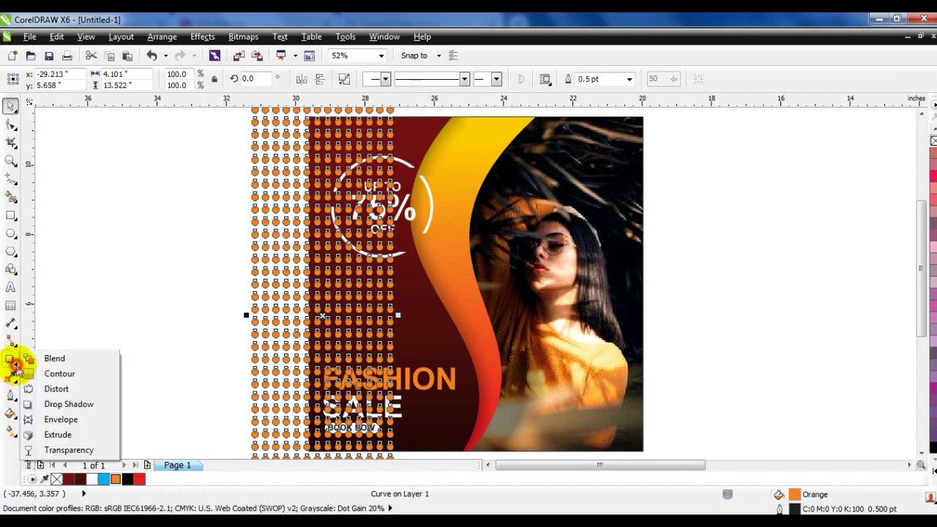
pyautogui.click(49, 449)
pyautogui.moveTo(296, 298); pyautogui.dragTo(379, 301)
pyautogui.moveTo(296, 298); pyautogui.dragTo(246, 299)
pyautogui.click(11, 106)
pyautogui.click(59, 244)
# - Place a horizontally mirrored copy of the dot pattern over the photo's right edge and fill it with white
pyautogui.click(638, 268)
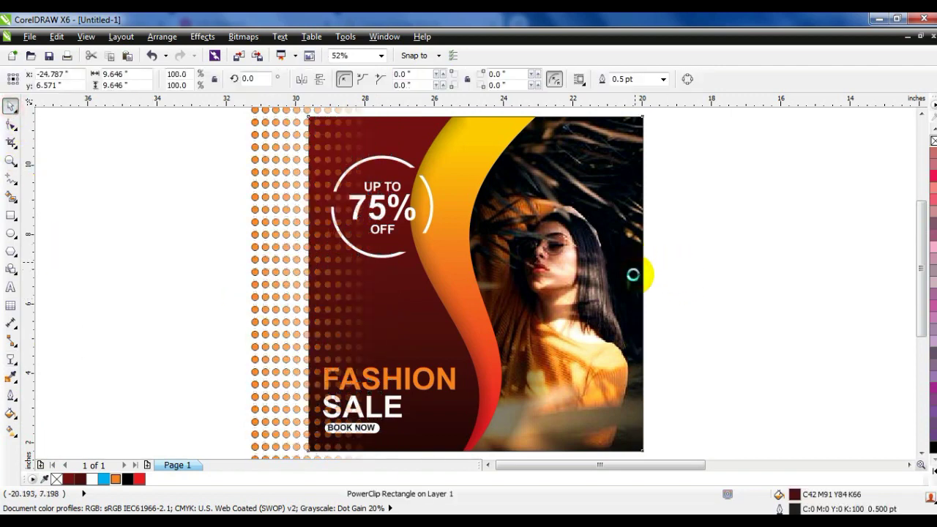
pyautogui.press('Escape')
pyautogui.click(292, 289)
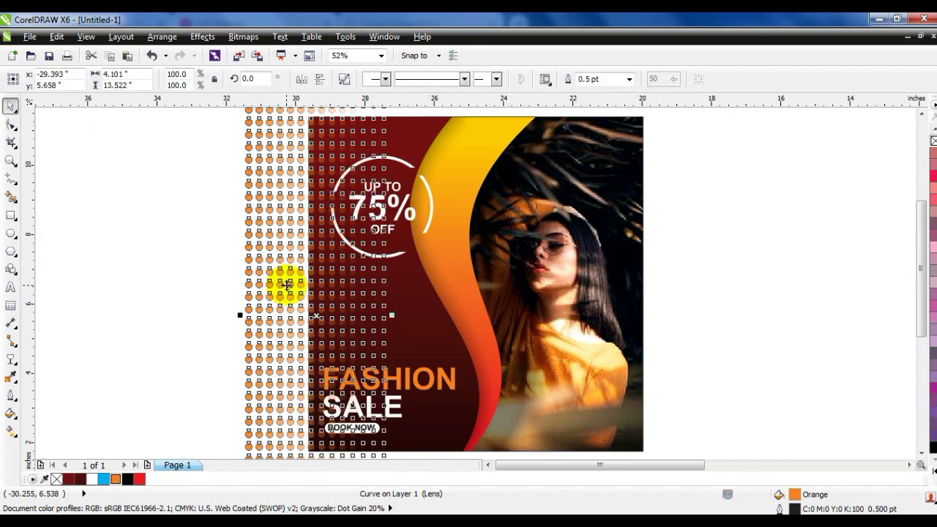
pyautogui.click(301, 79)
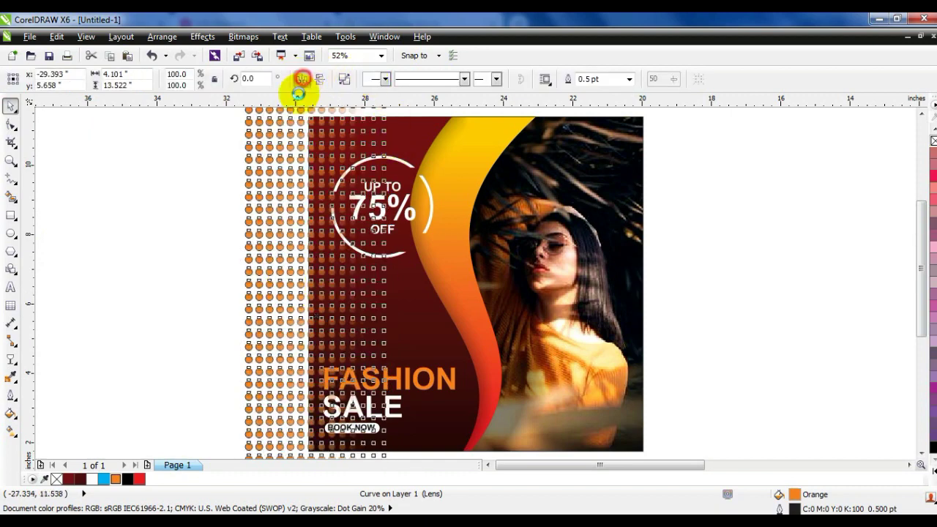
pyautogui.moveTo(306, 316); pyautogui.dragTo(627, 323)
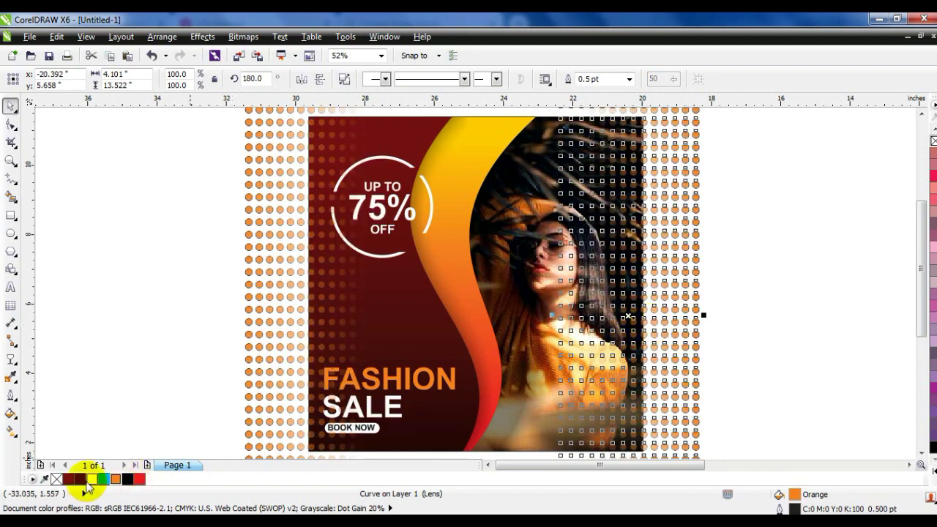
pyautogui.click(135, 373)
# - Remove the outlines from both dot patterns and PowerClip them inside the square post
pyautogui.click(677, 309)
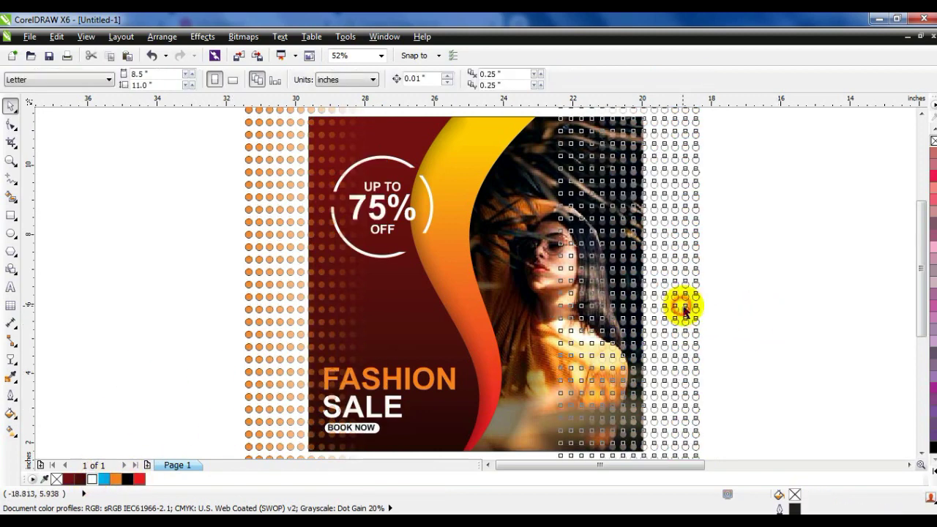
pyautogui.keyDown('shift'); pyautogui.click(273, 256); pyautogui.keyUp('shift')
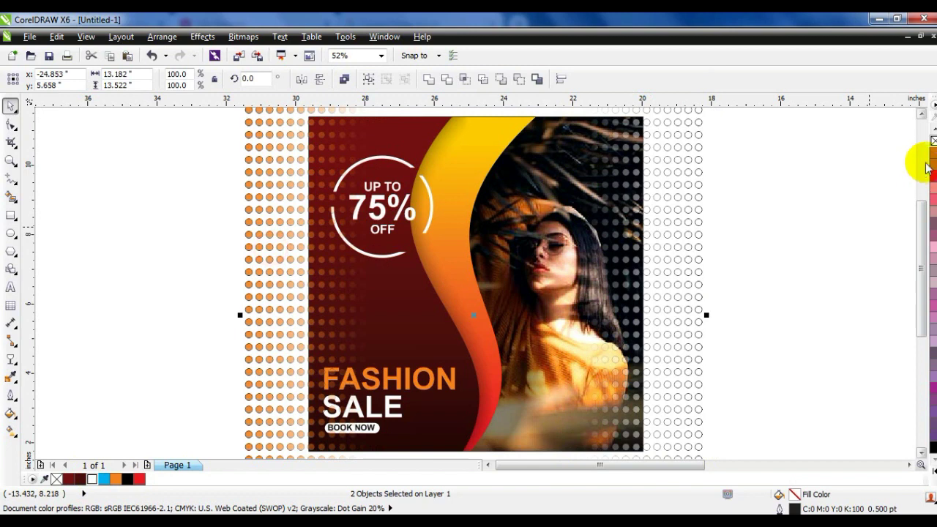
pyautogui.rightClick(933, 141)
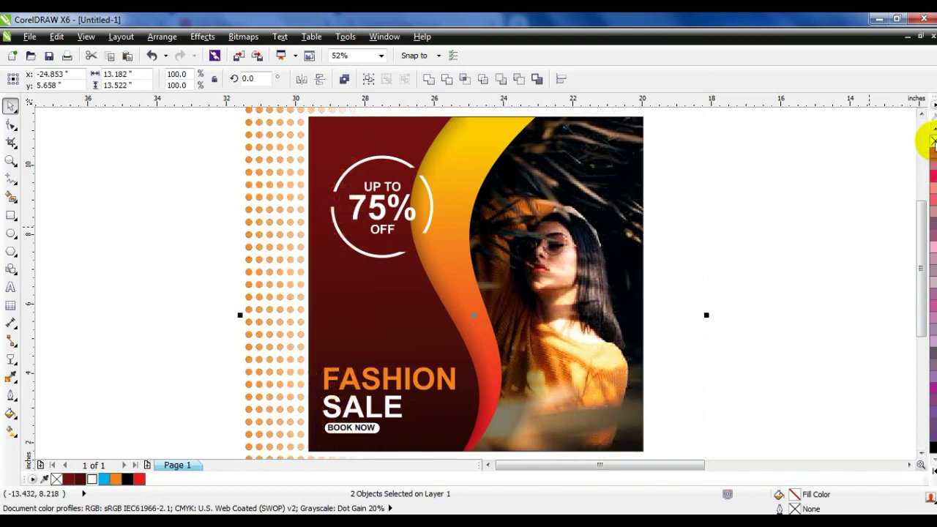
pyautogui.click(579, 151)
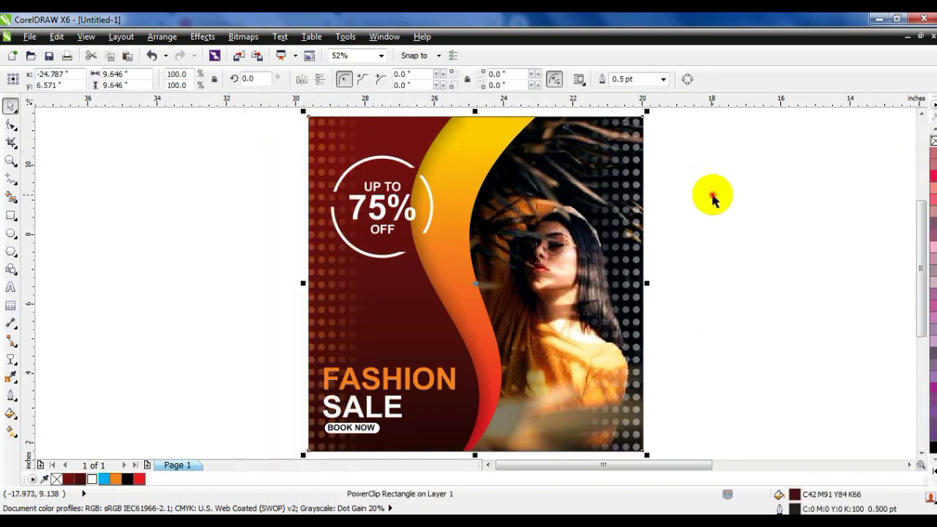
pyautogui.click(712, 196)
# - Draw a square of about 11.8 inches around the post, fill it with black and place it behind the artwork
pyautogui.scroll(-2, 679, 272)
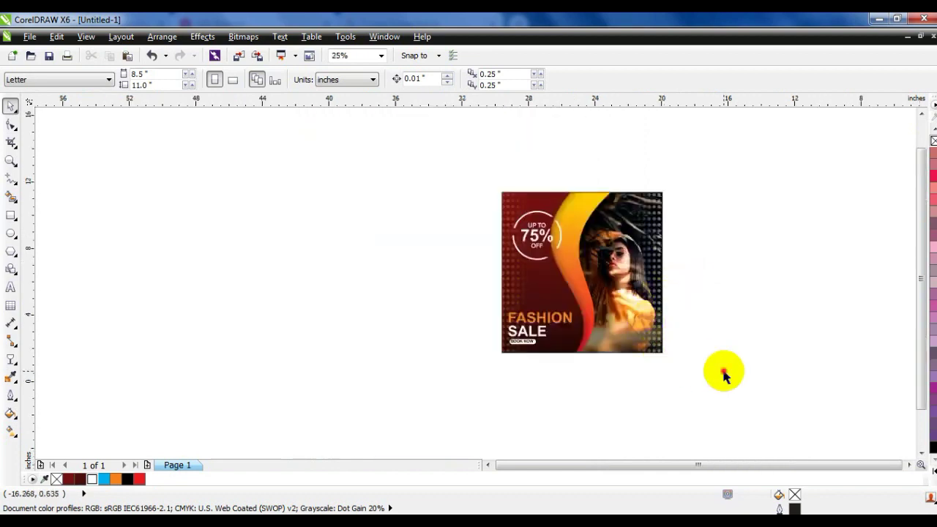
pyautogui.click(11, 215)
pyautogui.moveTo(481, 180); pyautogui.dragTo(613, 377)
pyautogui.click(10, 107)
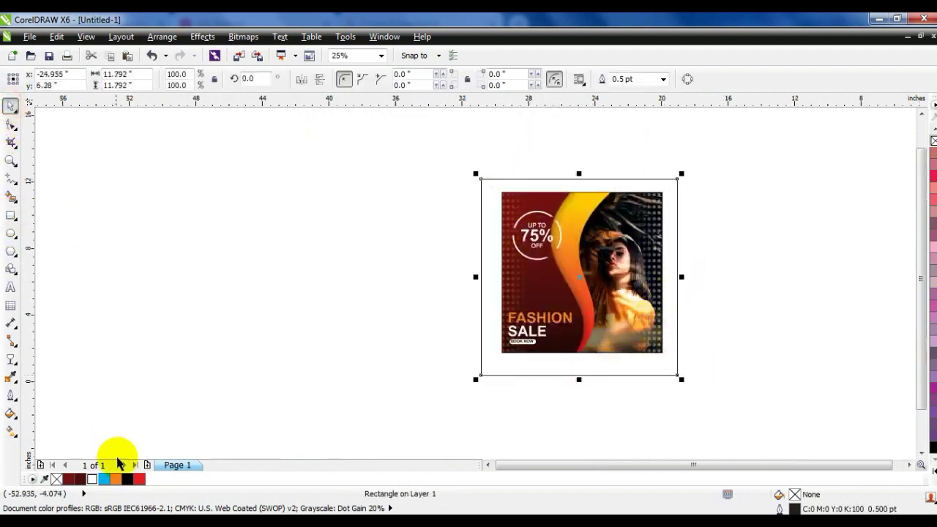
pyautogui.click(127, 478)
pyautogui.hotkey('ctrl', 'pagedown')
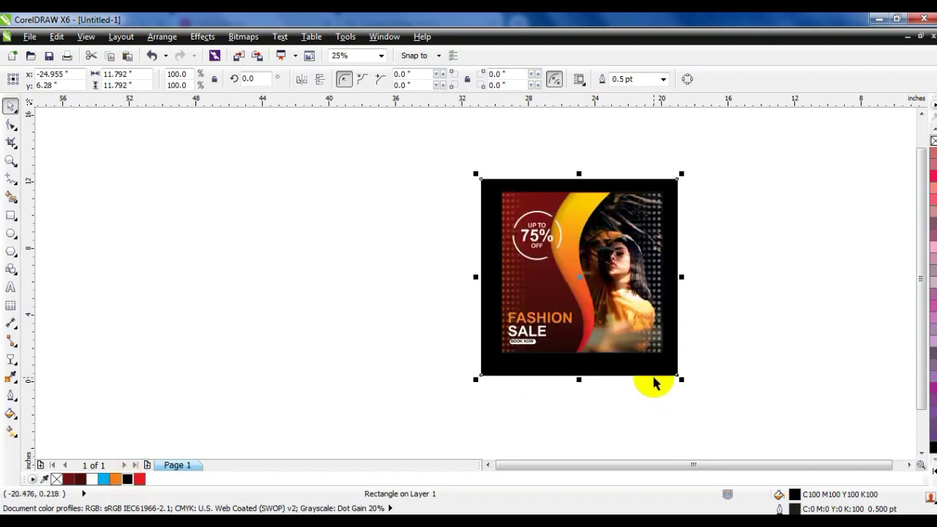
# - Center the black square on the post and scale it down to about 11.1 inches to form an even frame
pyautogui.keyDown('shift'); pyautogui.click(648, 357); pyautogui.keyUp('shift')
pyautogui.click(680, 352)
pyautogui.press('F4')
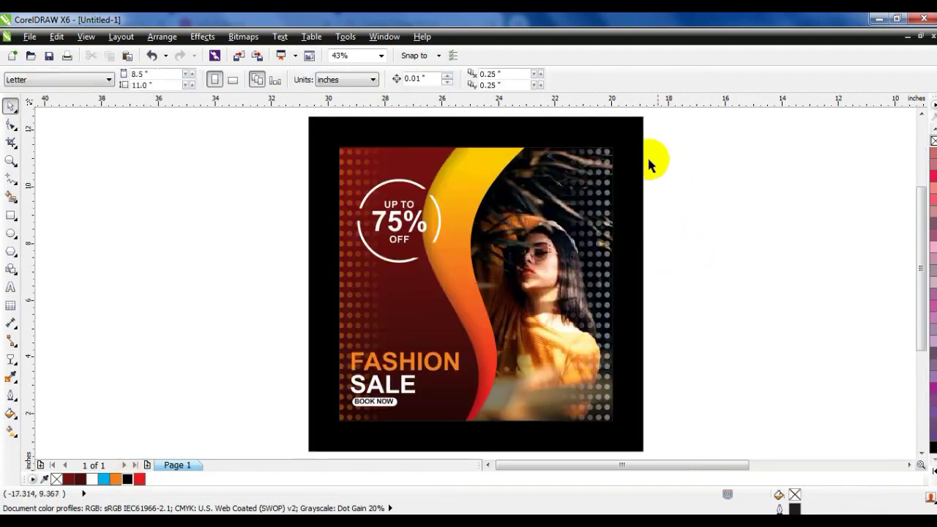
pyautogui.click(681, 196)
pyautogui.moveTo(647, 112); pyautogui.dragTo(634, 126)
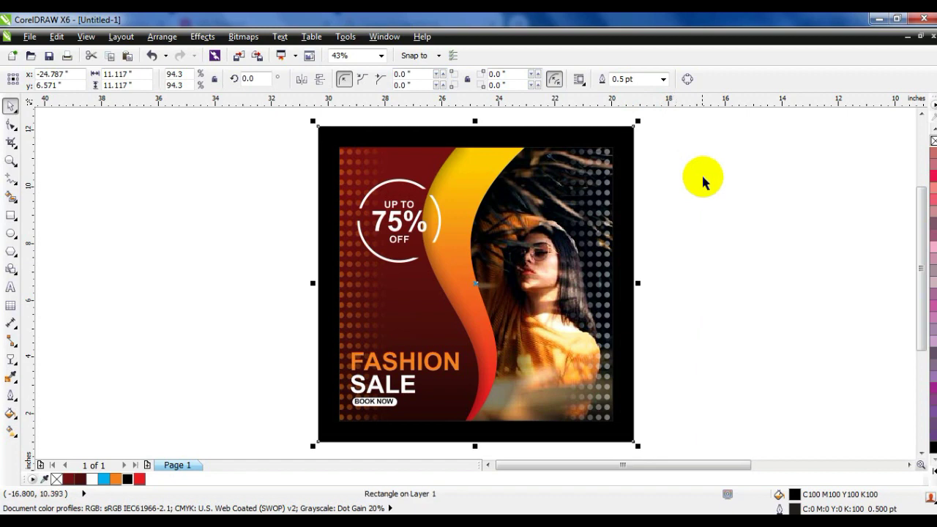
pyautogui.click(687, 183)
# - Draw a closed shape with a diagonal edge from the frame's upper-right corner past its lower-left corner, enclosing the upper-left half
pyautogui.click(11, 178)
pyautogui.click(636, 126)
pyautogui.moveTo(308, 455); pyautogui.dragTo(305, 454)
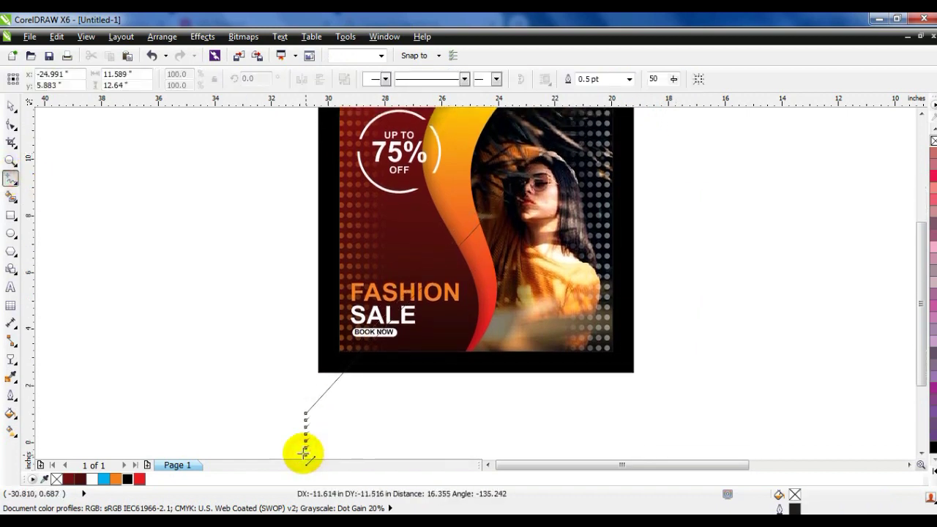
pyautogui.click(242, 202)
pyautogui.scroll(-2, 242, 203)
pyautogui.moveTo(266, 211)
pyautogui.mouseDown()
pyautogui.moveTo(340, 113)
pyautogui.moveTo(439, 140)
pyautogui.mouseUp()
pyautogui.click(11, 106)
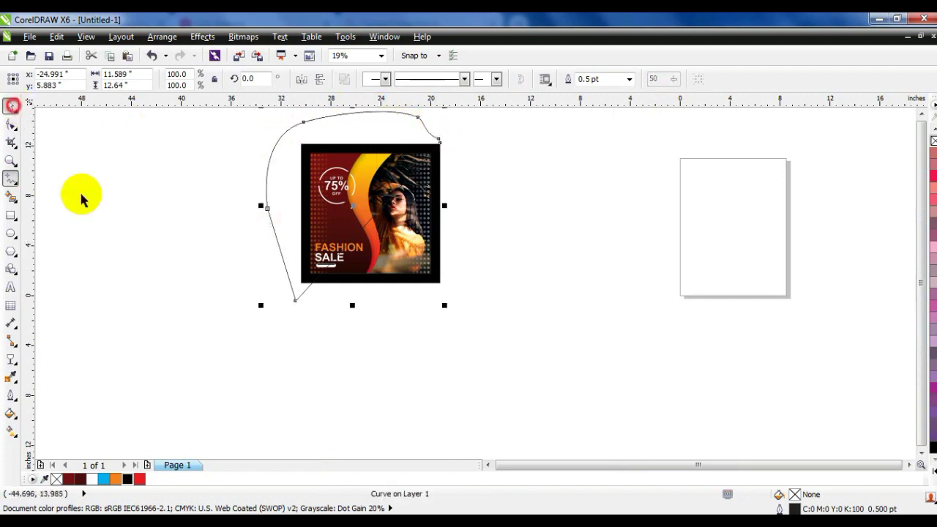
# - Fill the diagonal shape with dark red and PowerClip it inside the black frame
pyautogui.click(80, 479)
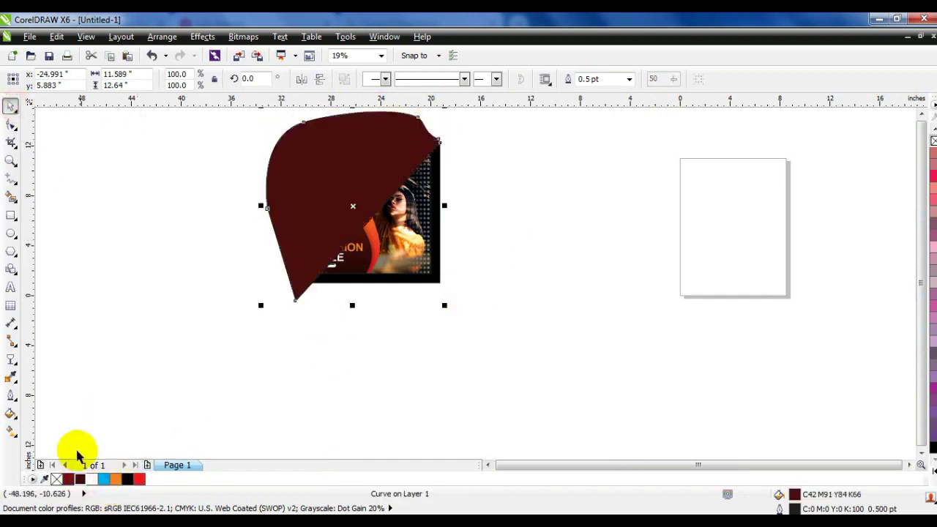
pyautogui.click(71, 479)
pyautogui.click(434, 289)
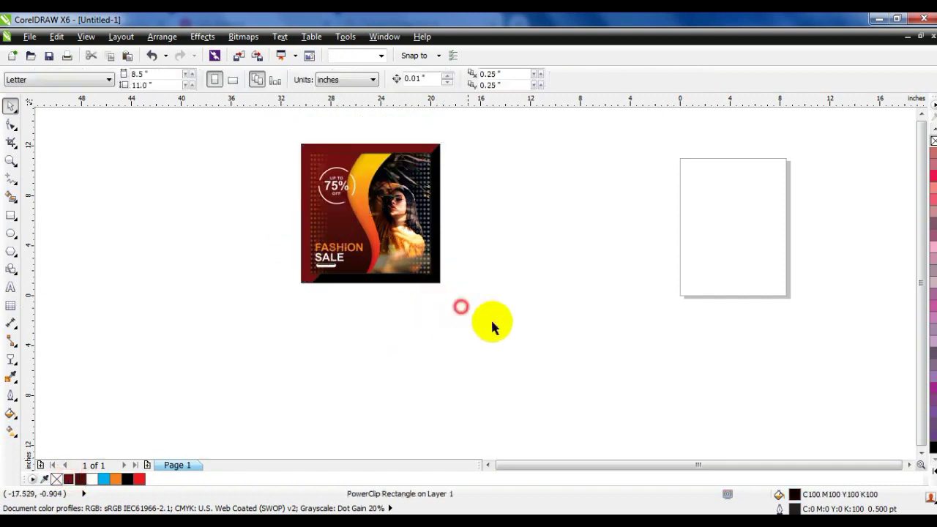
# - Mirror the two-tone frame horizontally and vertically so the dark red half lies at the lower right
pyautogui.moveTo(502, 314); pyautogui.dragTo(246, 104)
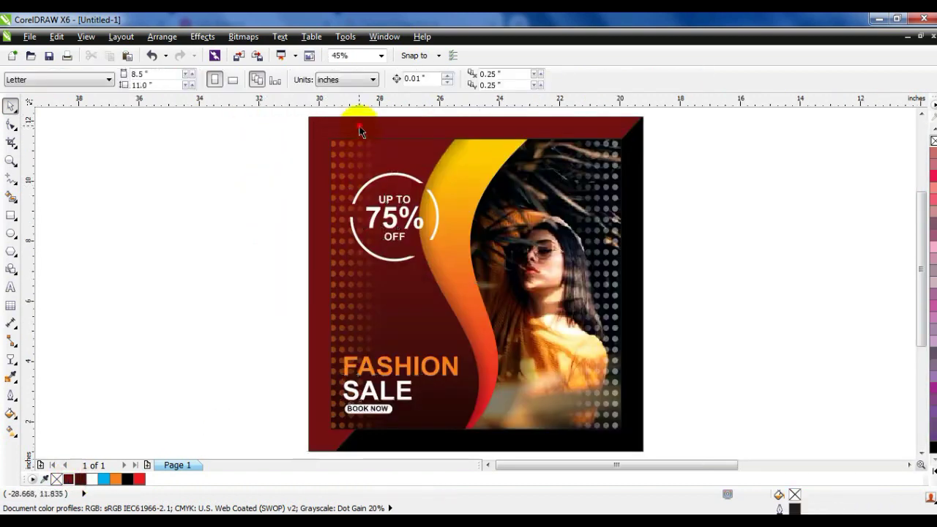
pyautogui.click(359, 130)
pyautogui.click(301, 79)
pyautogui.click(320, 80)
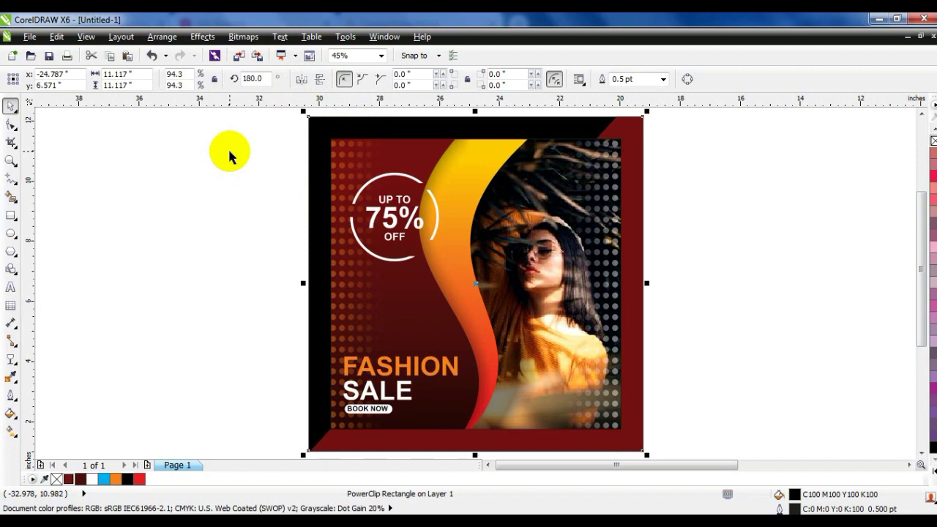
pyautogui.click(229, 156)
# - Preview the framed fashion sale post in full screen
pyautogui.click(617, 173)
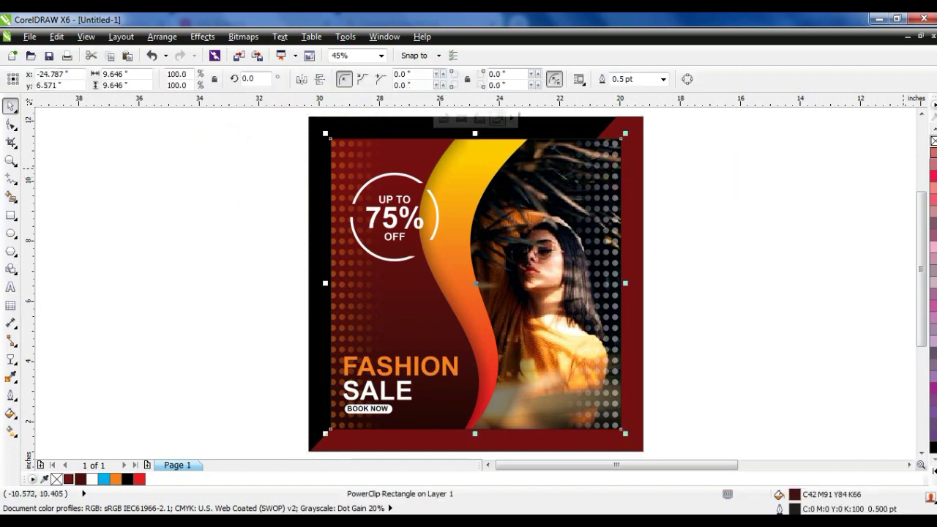
pyautogui.click(836, 189)
pyautogui.press('F9')
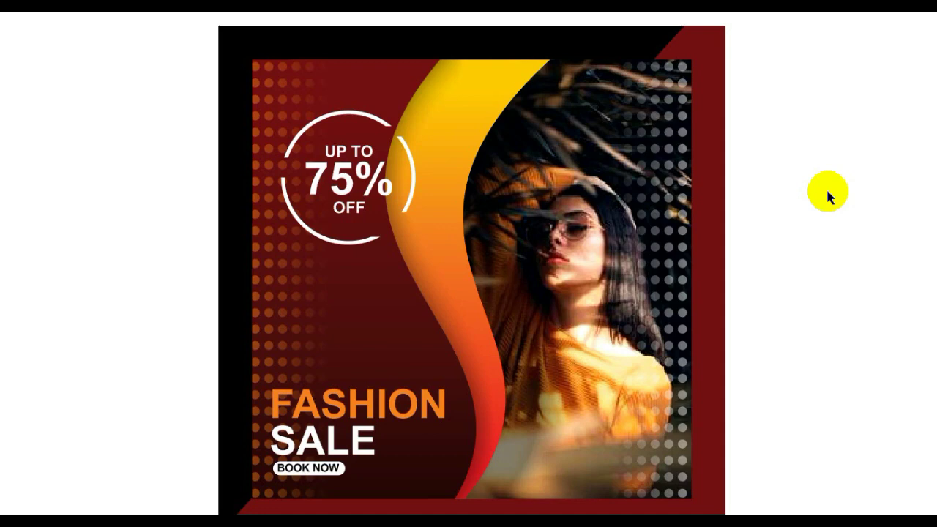
pyautogui.click(826, 192)
# - Edit the post's PowerClip contents to shift the white dot pattern further right and finish editing
pyautogui.click(619, 278)
pyautogui.keyDown('ctrl'); pyautogui.click(618, 278); pyautogui.keyUp('ctrl')
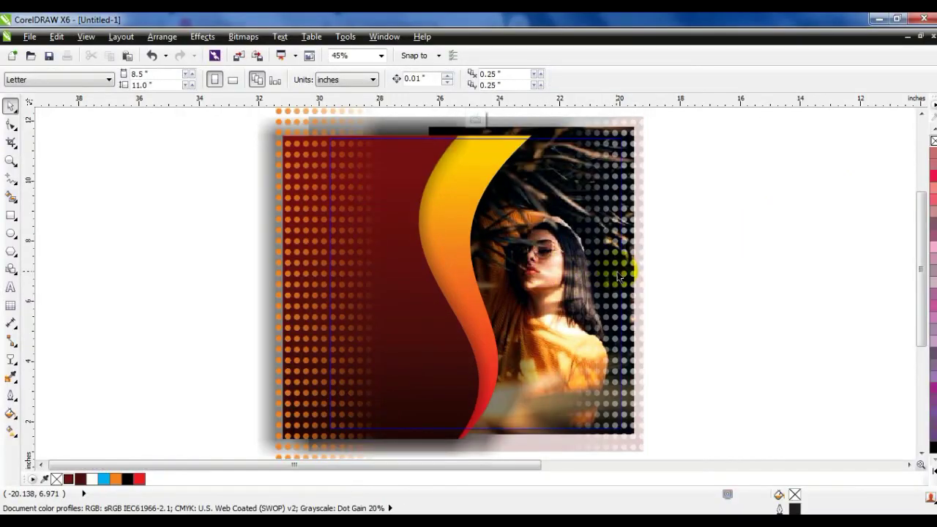
pyautogui.moveTo(629, 275); pyautogui.dragTo(732, 282)
pyautogui.keyDown('ctrl'); pyautogui.click(743, 279); pyautogui.keyUp('ctrl')
pyautogui.click(750, 282)
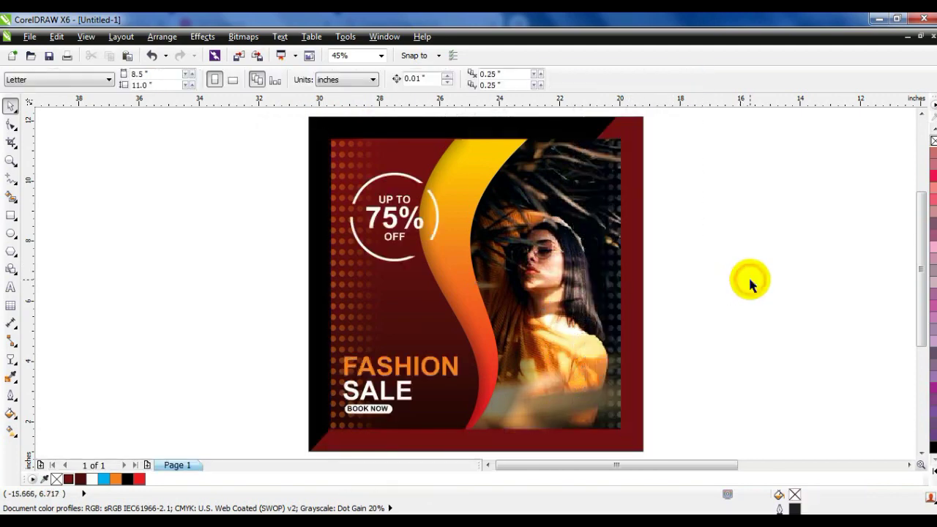